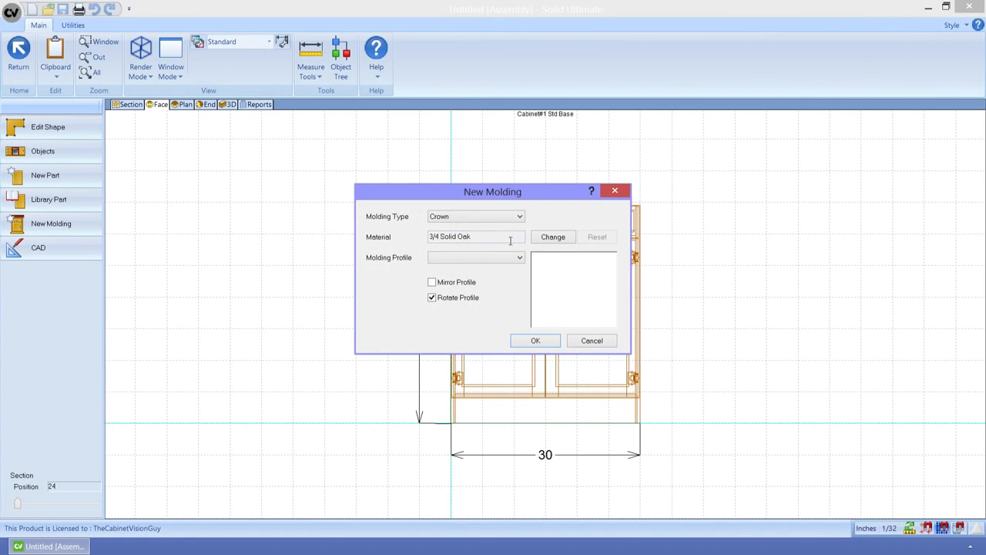
Review the material choices for a new crown molding, then leave the molding setup without adding one.
{"action": "left_click", "coordinate": [567, 244]}
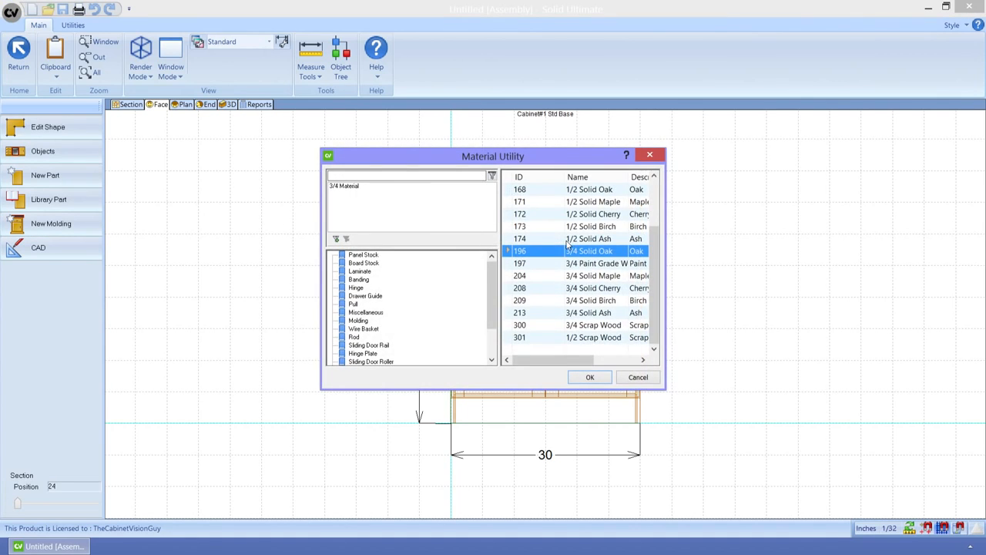
{"action": "left_click", "coordinate": [641, 379]}
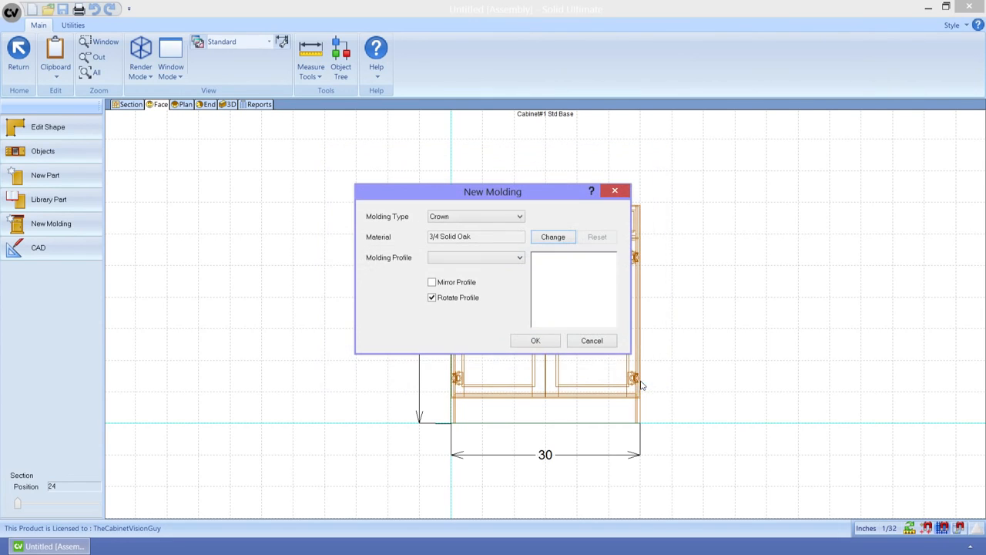
{"action": "left_click", "coordinate": [579, 342]}
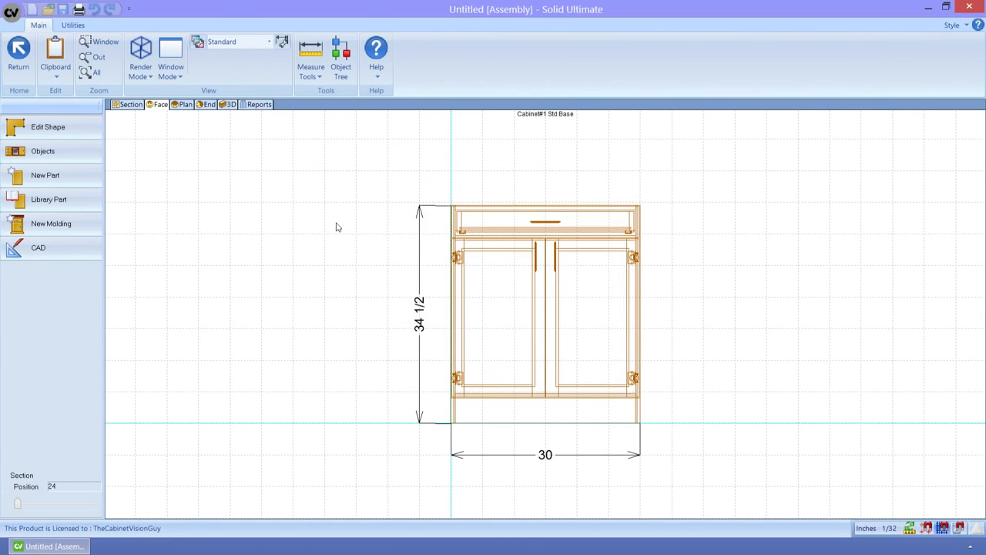
Inspect the individual stiles, rails and centre panel of the cabinet's left door in the door section editor.
{"action": "left_click", "coordinate": [141, 107]}
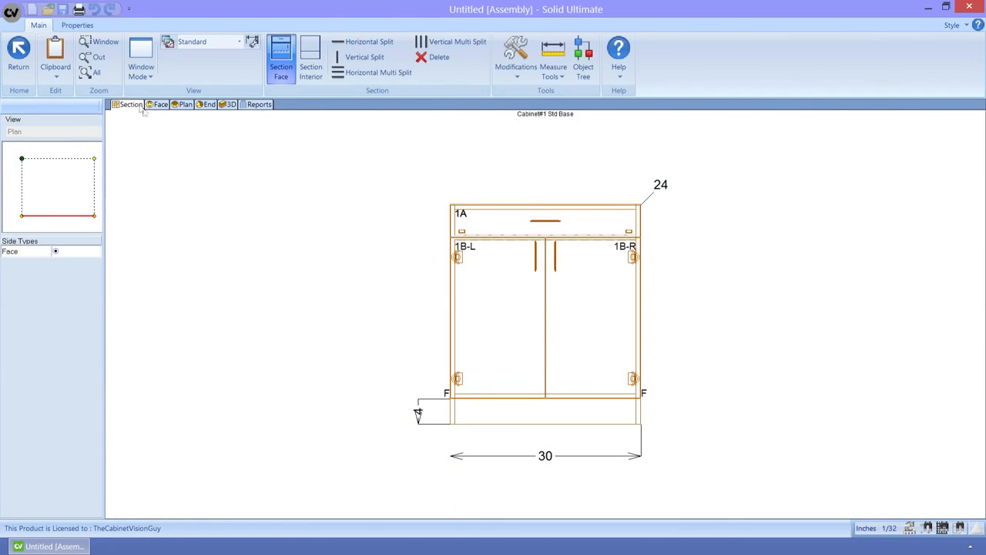
{"action": "double_click", "coordinate": [484, 296]}
{"action": "left_click", "coordinate": [532, 247]}
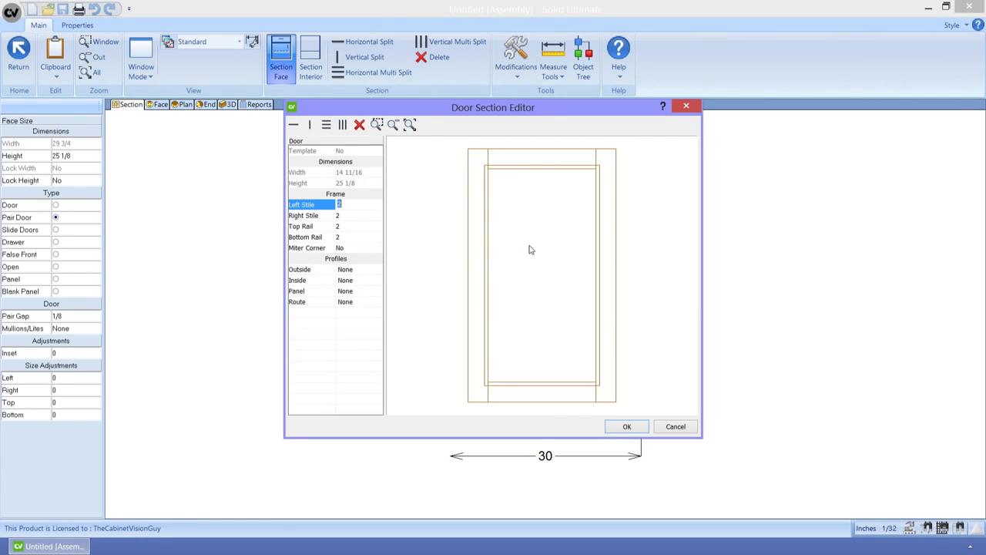
{"action": "left_click", "coordinate": [481, 199]}
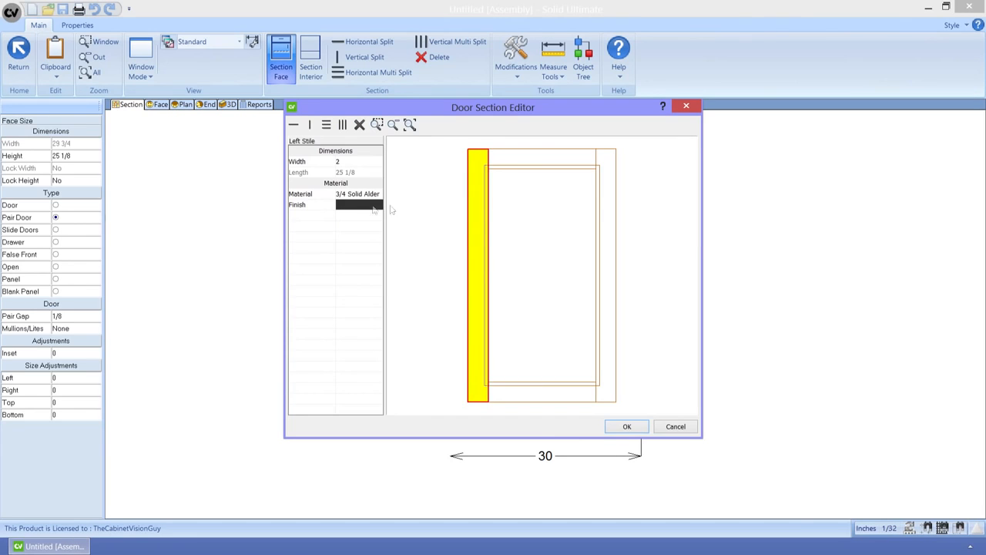
{"action": "left_click", "coordinate": [496, 231]}
{"action": "left_click", "coordinate": [528, 157]}
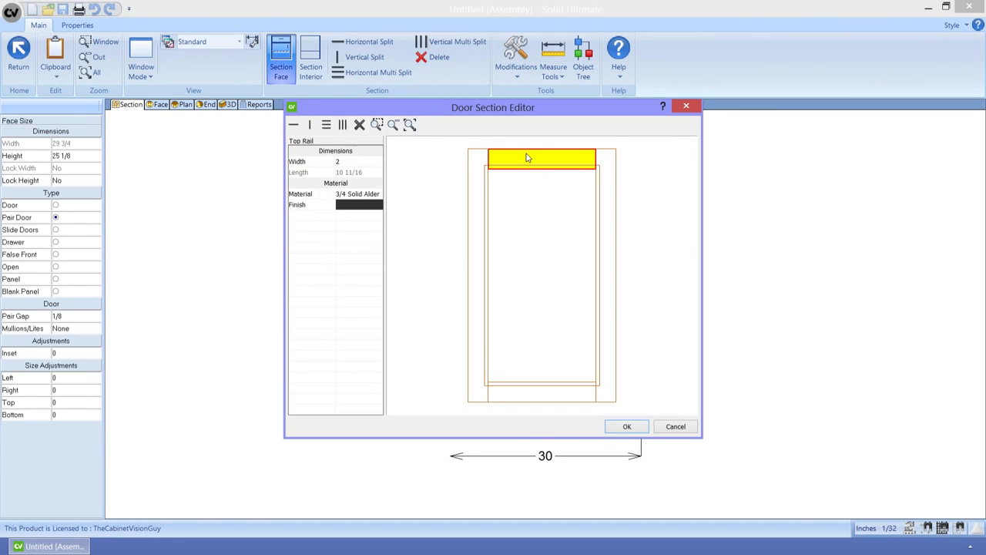
{"action": "left_click", "coordinate": [612, 212]}
{"action": "left_click", "coordinate": [552, 396], "text": "ctrl"}
{"action": "left_click", "coordinate": [553, 397]}
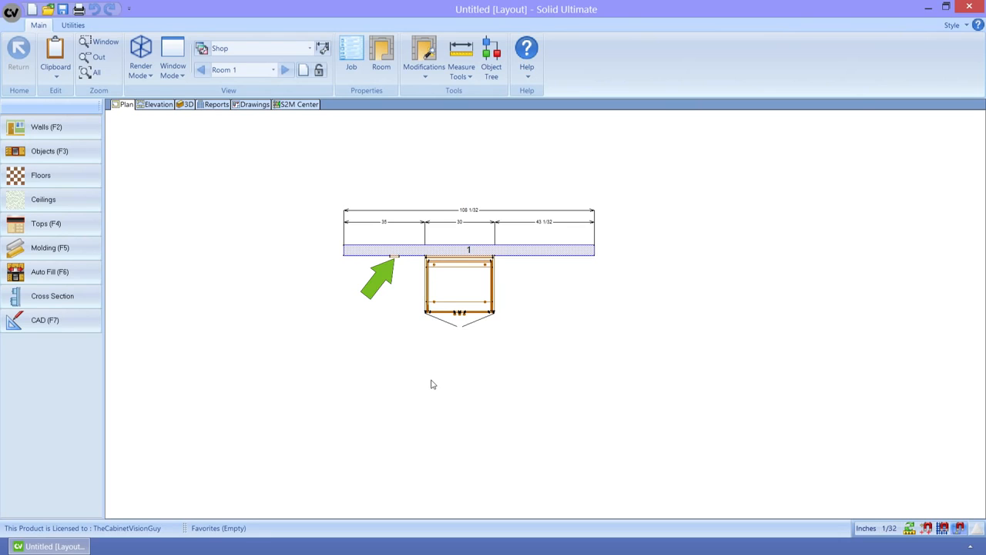
Hide the loose panel beside the base cabinet in plan through its part properties, then view the room layout in elevation.
{"action": "left_click", "coordinate": [449, 286]}
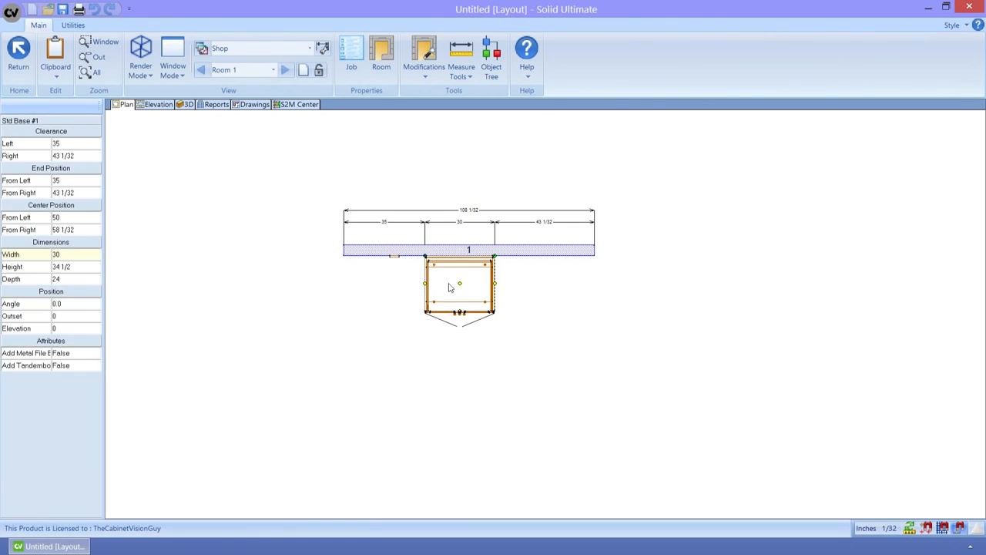
{"action": "double_click", "coordinate": [449, 287]}
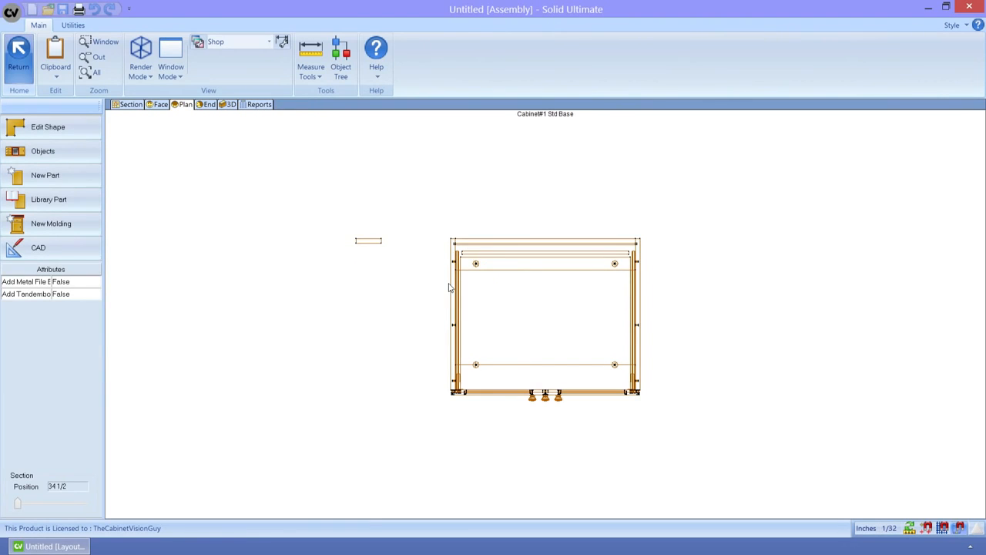
{"action": "right_click", "coordinate": [362, 241]}
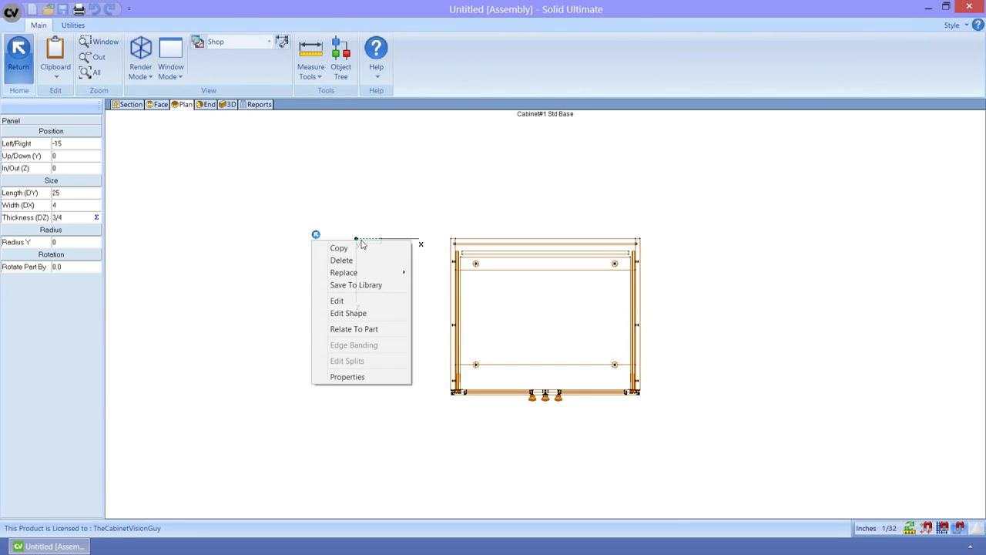
{"action": "left_click", "coordinate": [348, 377]}
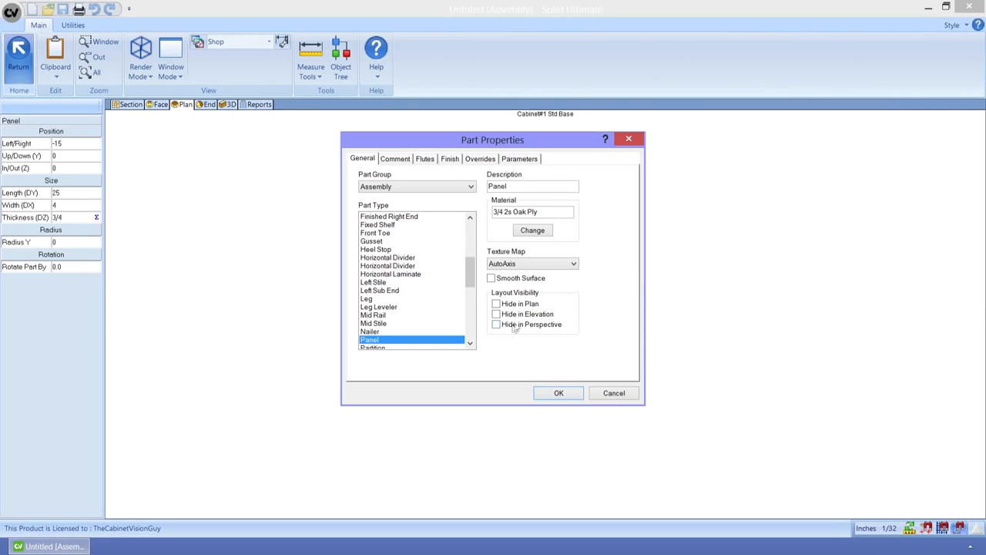
{"action": "left_click", "coordinate": [528, 305]}
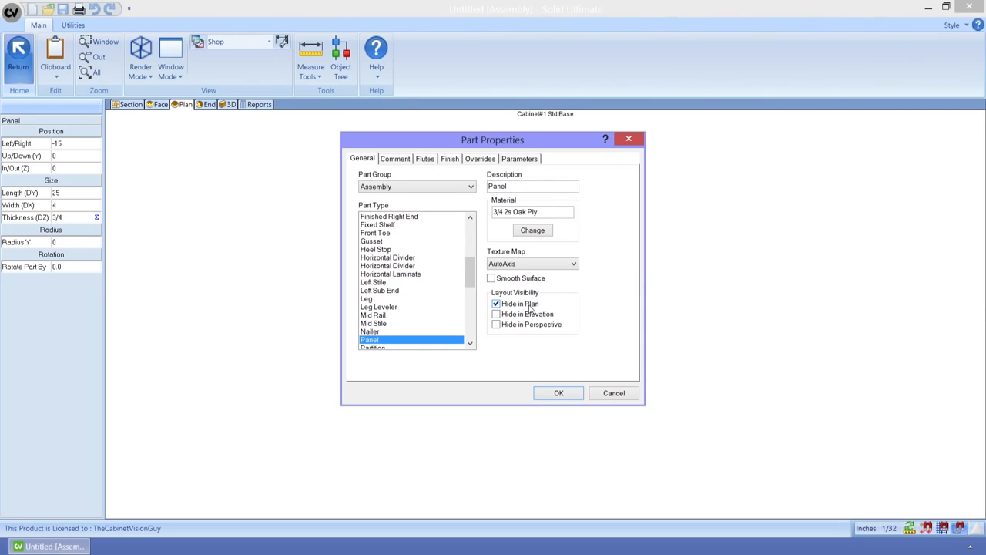
{"action": "left_click", "coordinate": [552, 393]}
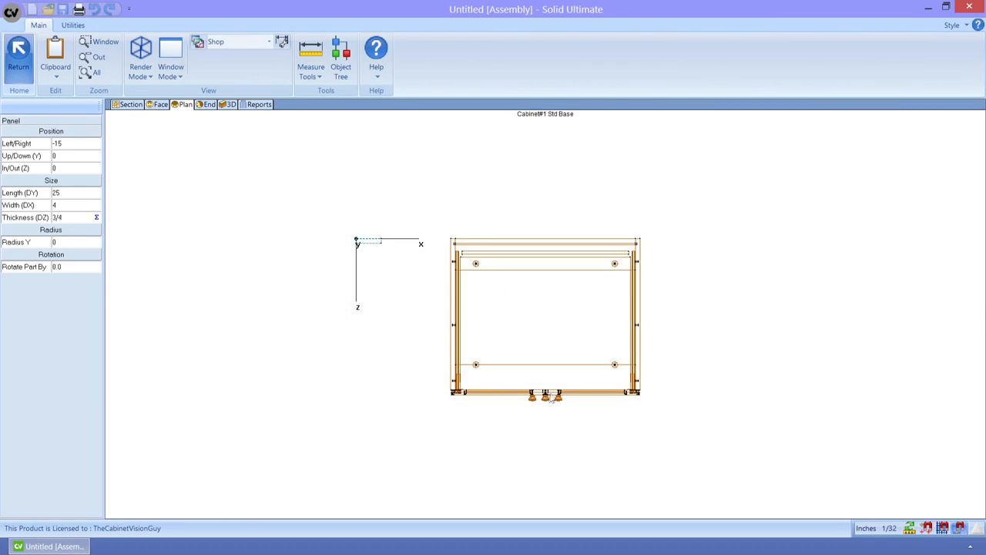
{"action": "left_click", "coordinate": [13, 58]}
{"action": "left_click", "coordinate": [14, 58]}
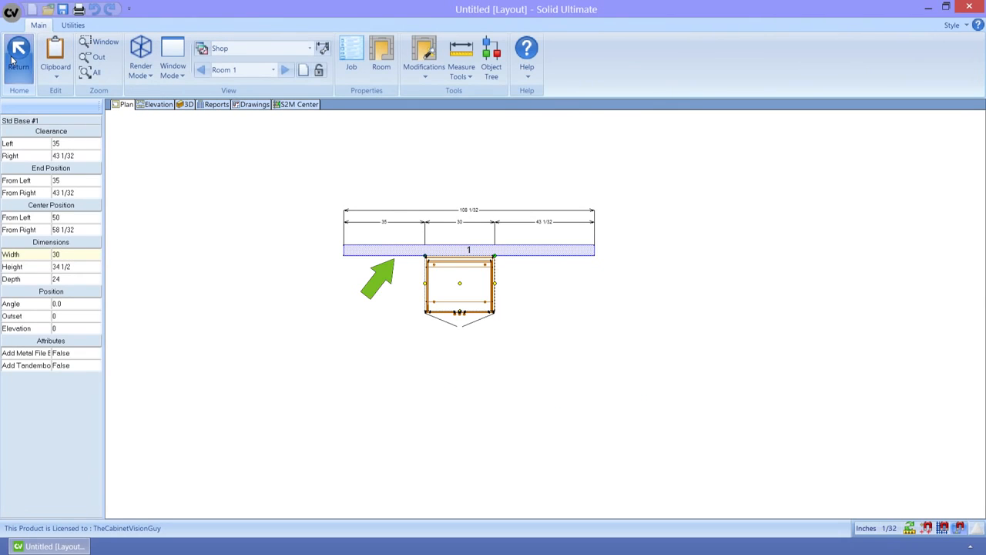
{"action": "left_click", "coordinate": [154, 105]}
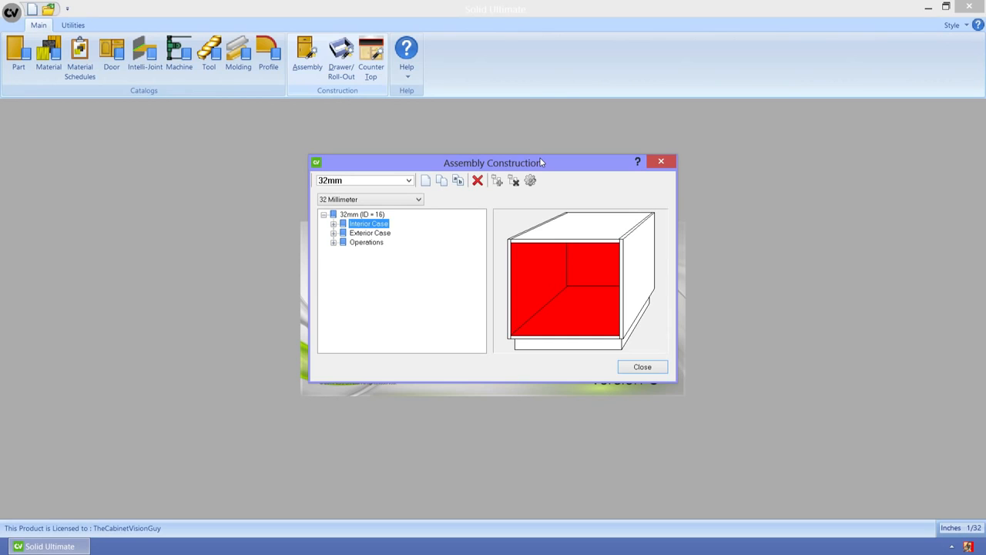
Try a Miter face frame joint for the exterior case top in the 32mm assembly construction.
{"action": "left_click", "coordinate": [334, 234]}
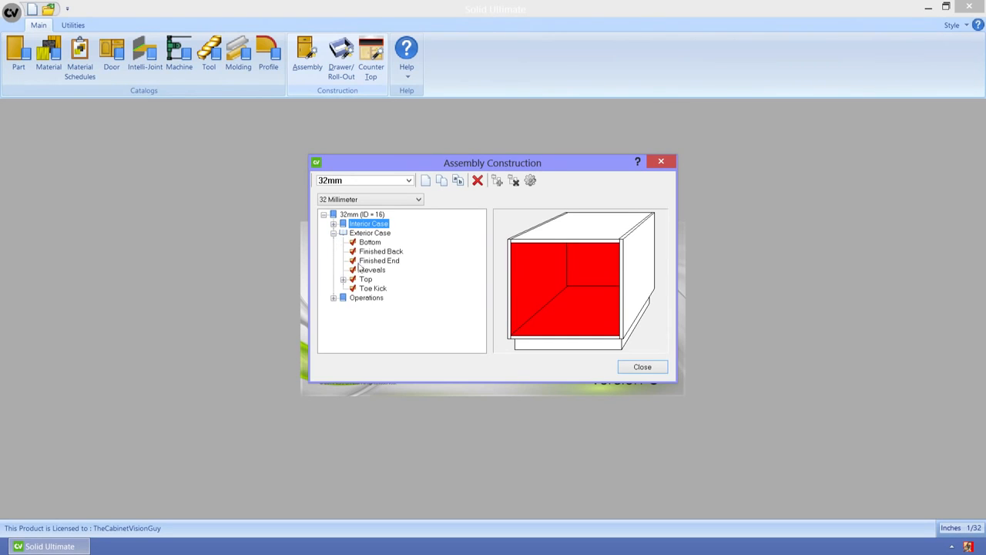
{"action": "double_click", "coordinate": [366, 280]}
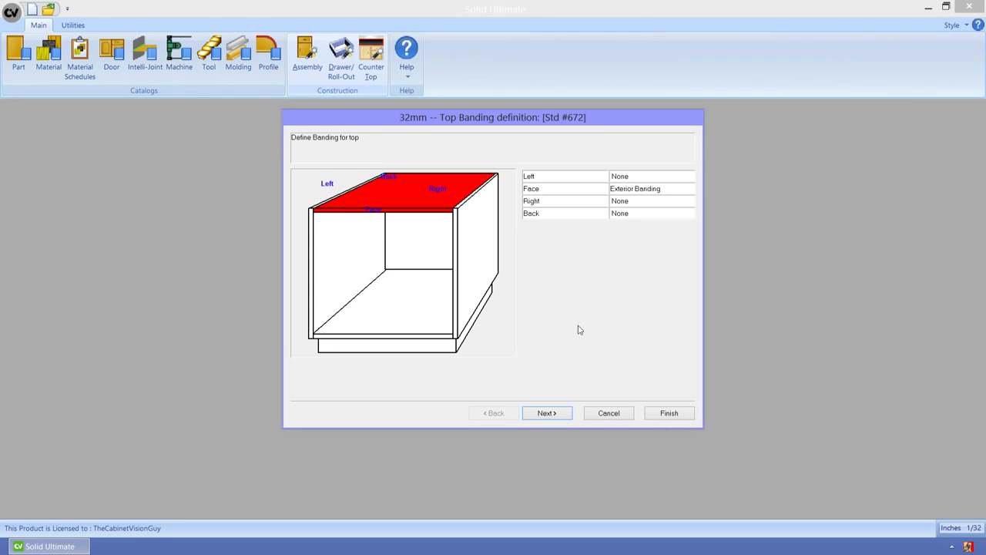
{"action": "left_click", "coordinate": [548, 413]}
{"action": "left_click", "coordinate": [548, 413]}
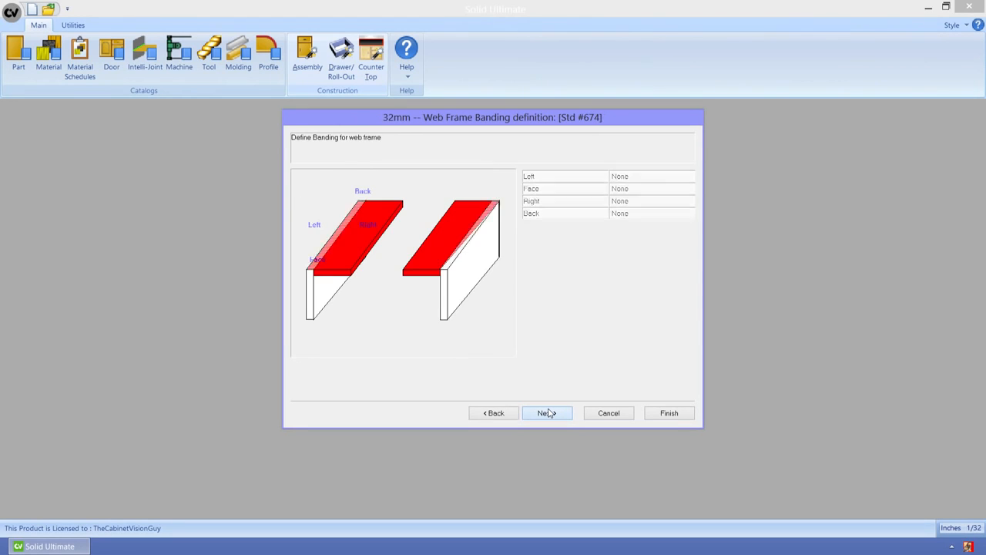
{"action": "left_click", "coordinate": [548, 413]}
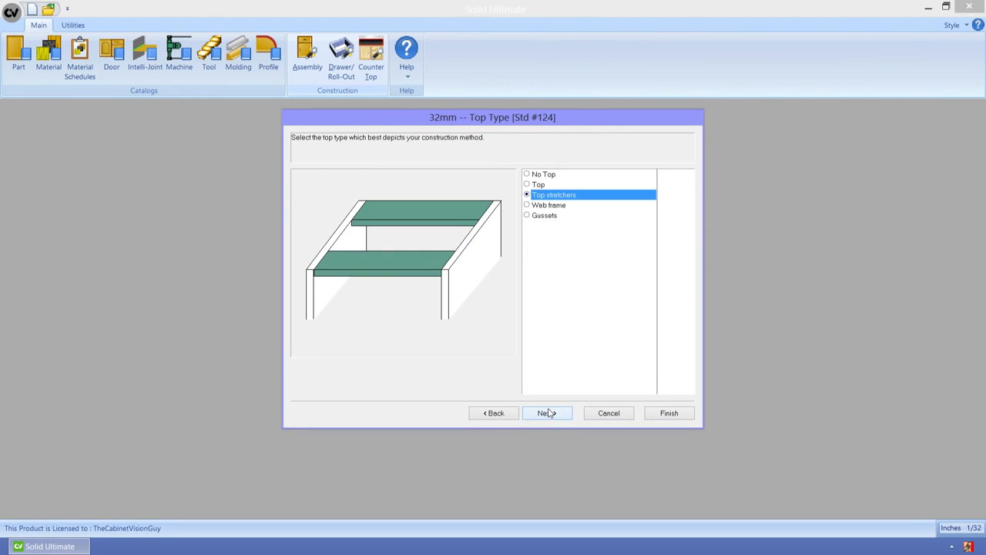
{"action": "left_click", "coordinate": [548, 413]}
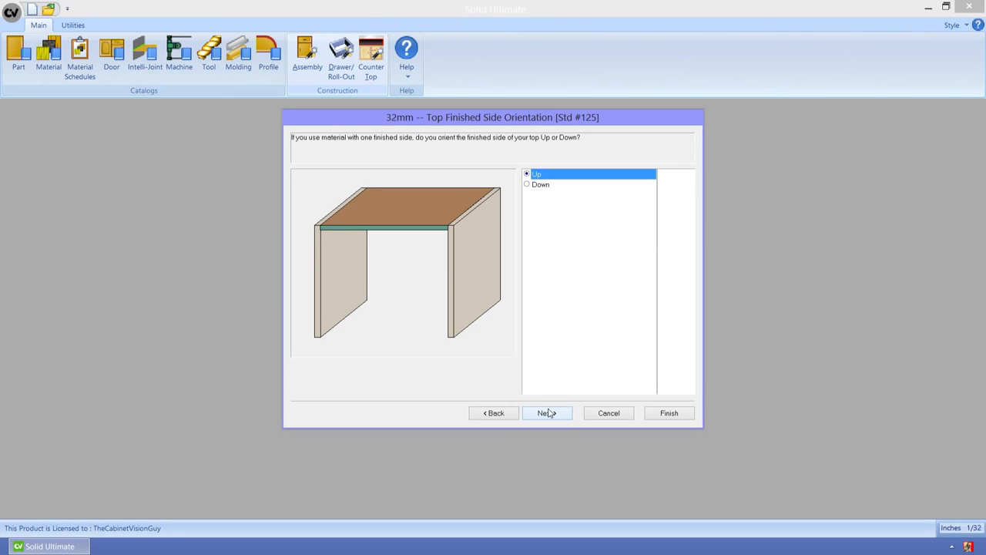
{"action": "left_click", "coordinate": [547, 413]}
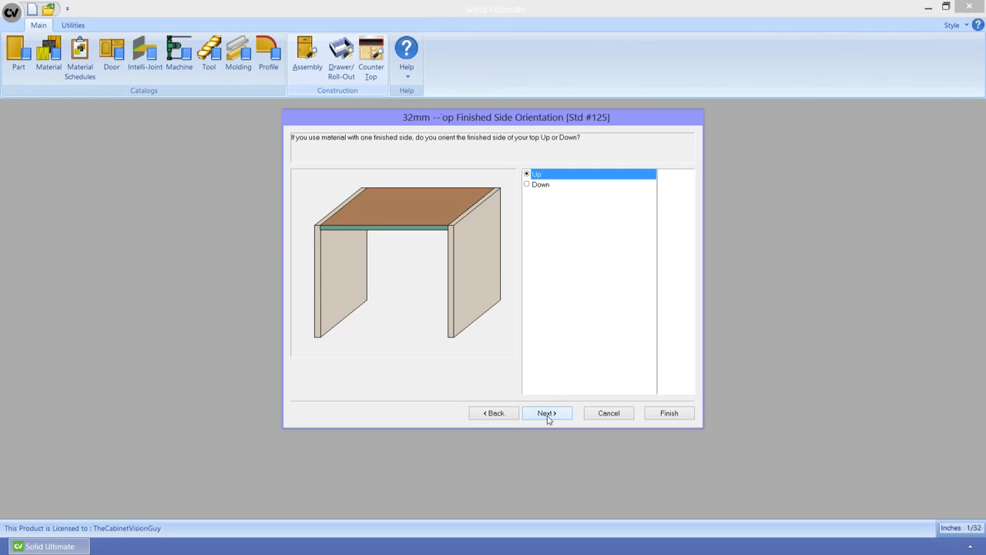
{"action": "left_click", "coordinate": [547, 413]}
{"action": "left_click", "coordinate": [547, 413]}
{"action": "left_click", "coordinate": [548, 415]}
{"action": "left_click", "coordinate": [548, 415]}
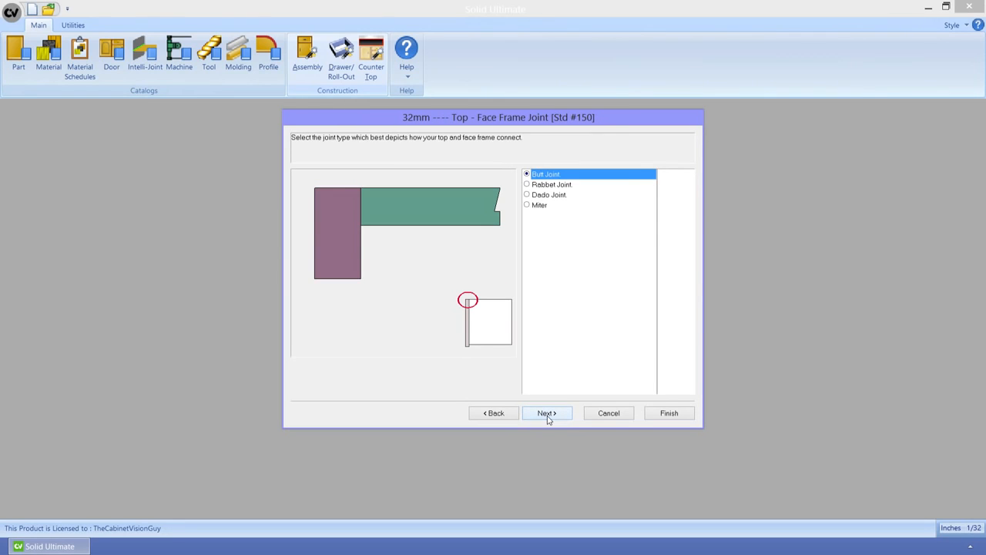
{"action": "left_click", "coordinate": [537, 205]}
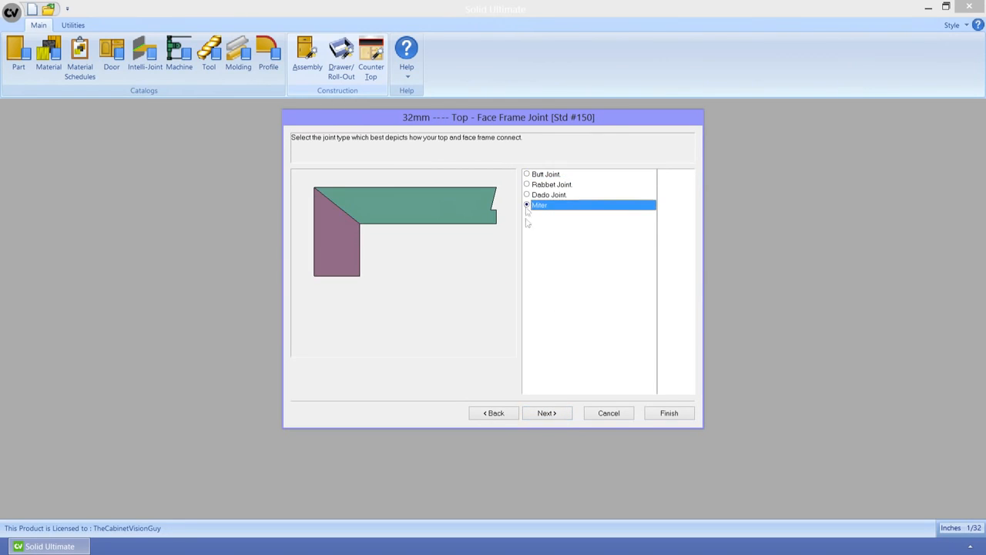
Try mitering the top to the unfinished end, then leave the top construction settings without saving.
{"action": "left_click", "coordinate": [543, 416]}
{"action": "left_click", "coordinate": [542, 417]}
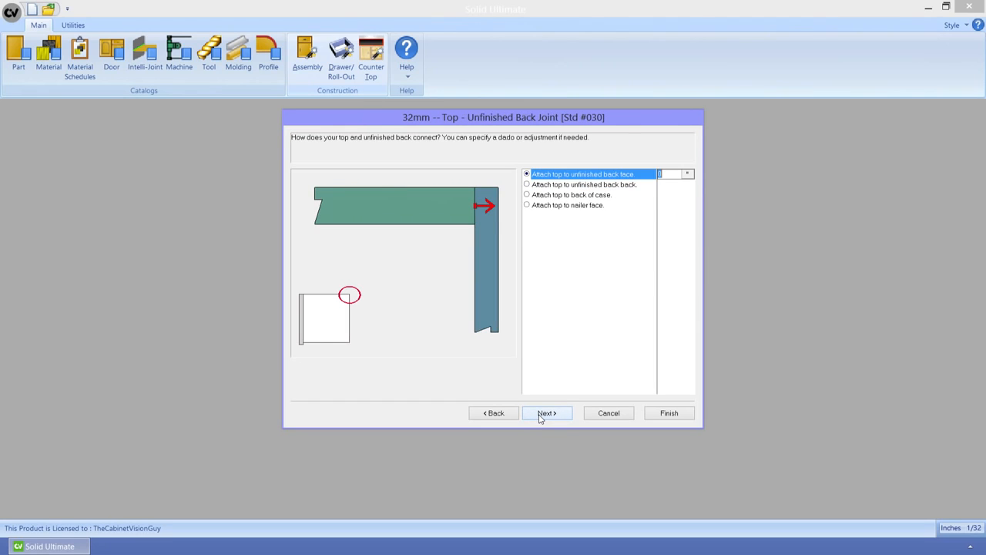
{"action": "left_click", "coordinate": [542, 417]}
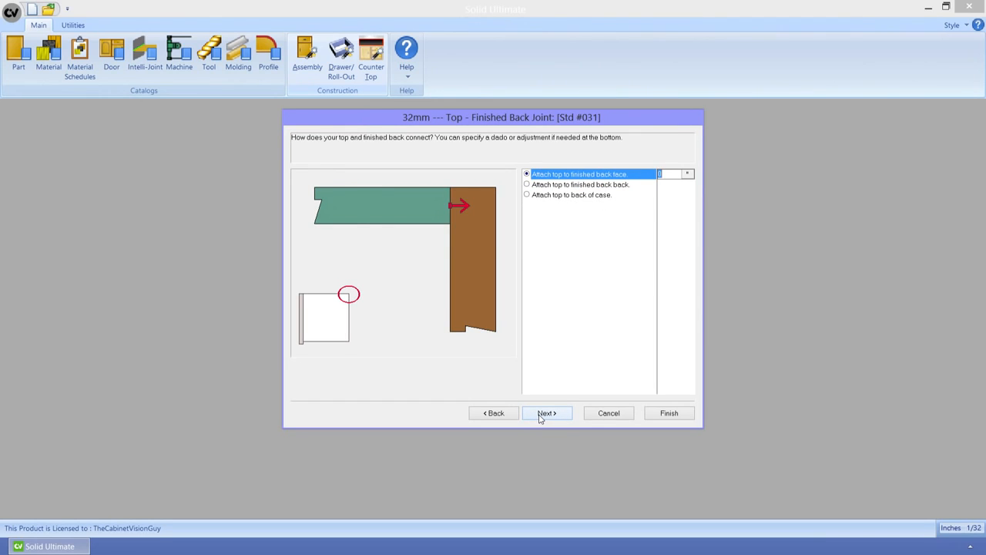
{"action": "left_click", "coordinate": [542, 417]}
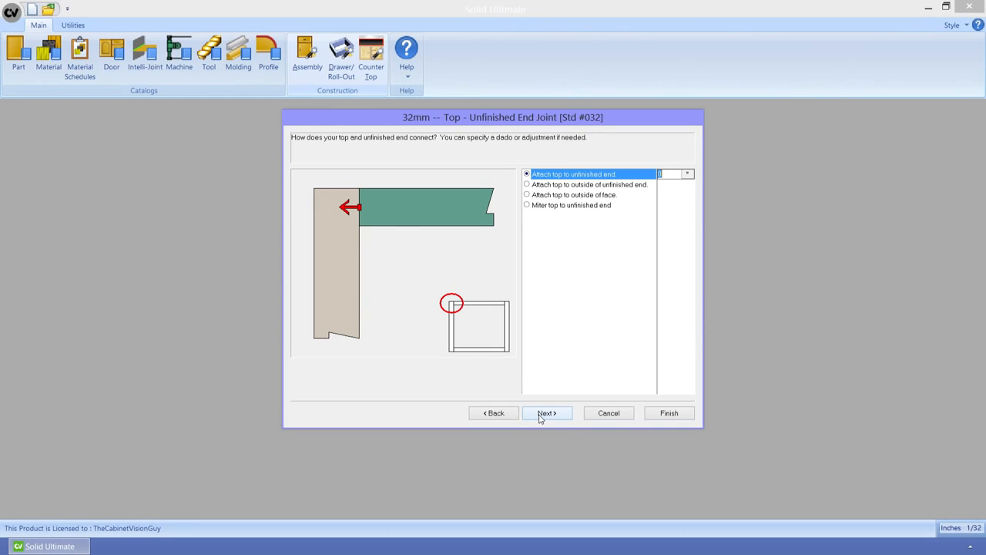
{"action": "left_click", "coordinate": [539, 206]}
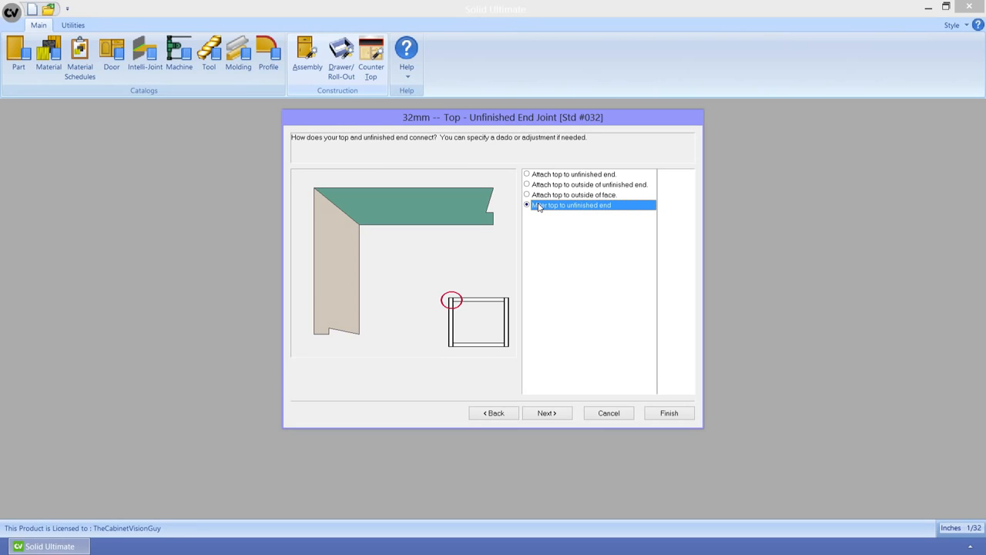
{"action": "left_click", "coordinate": [609, 413]}
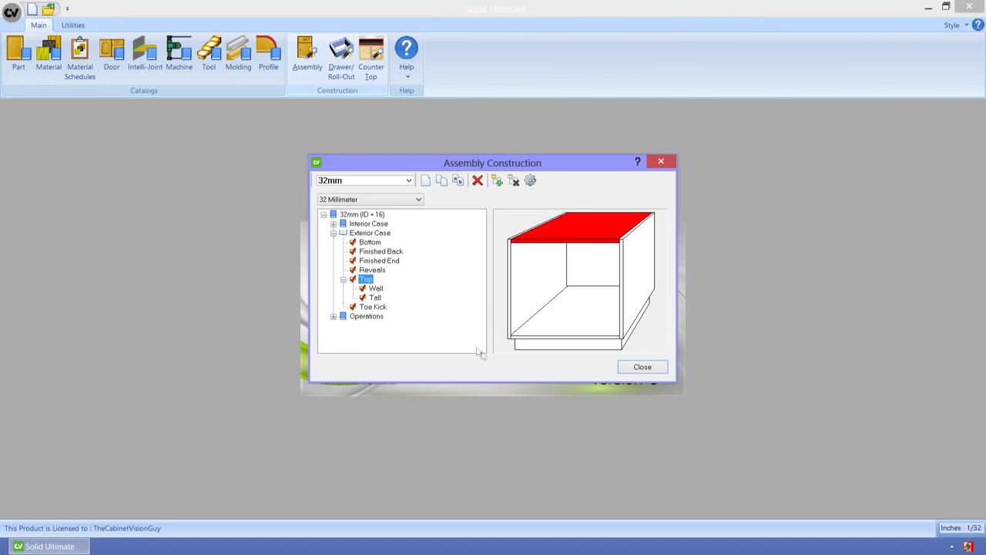
Choose the Clamex P14 connector as the construction boring hardware in the 32mm Assembly Boring operation.
{"action": "left_click", "coordinate": [333, 316]}
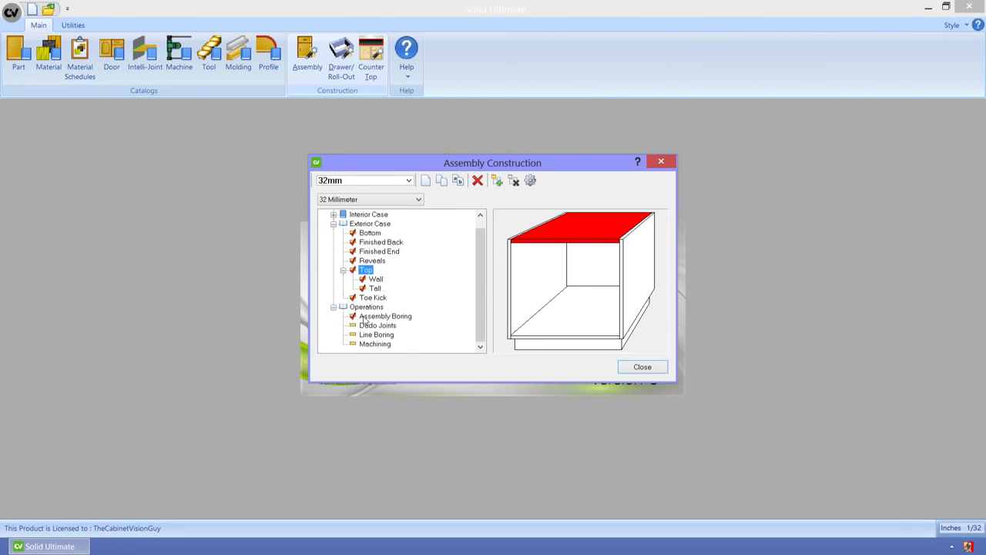
{"action": "left_click", "coordinate": [365, 318]}
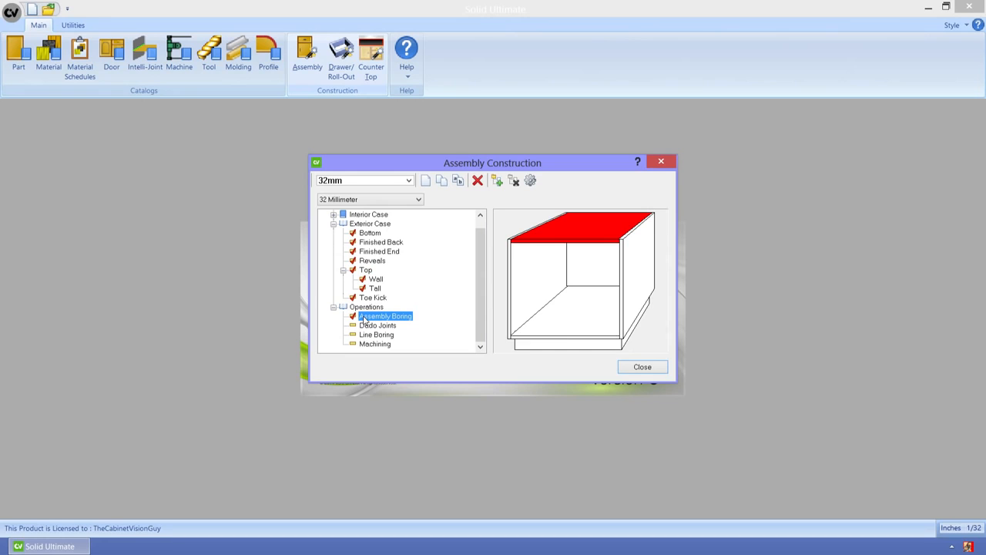
{"action": "double_click", "coordinate": [366, 317]}
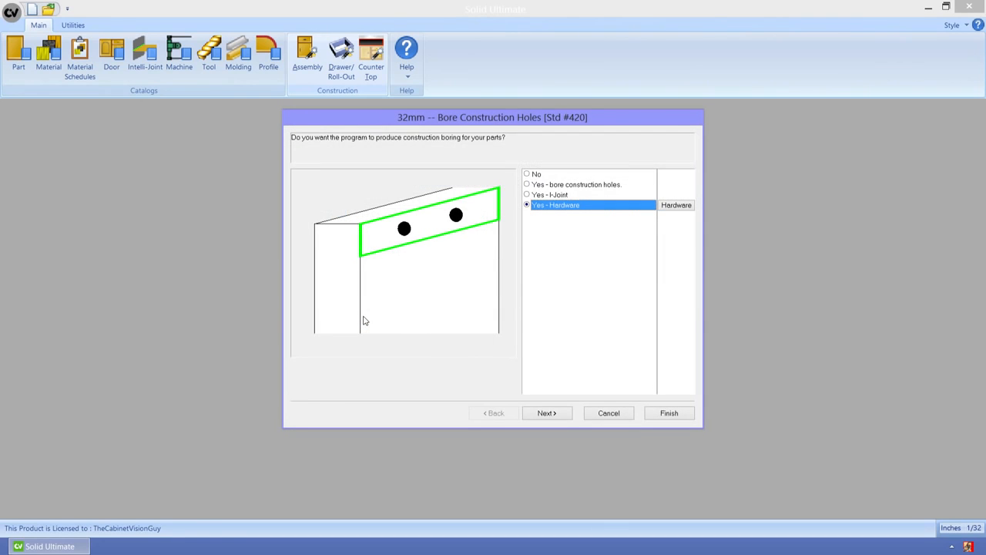
{"action": "left_click", "coordinate": [686, 208]}
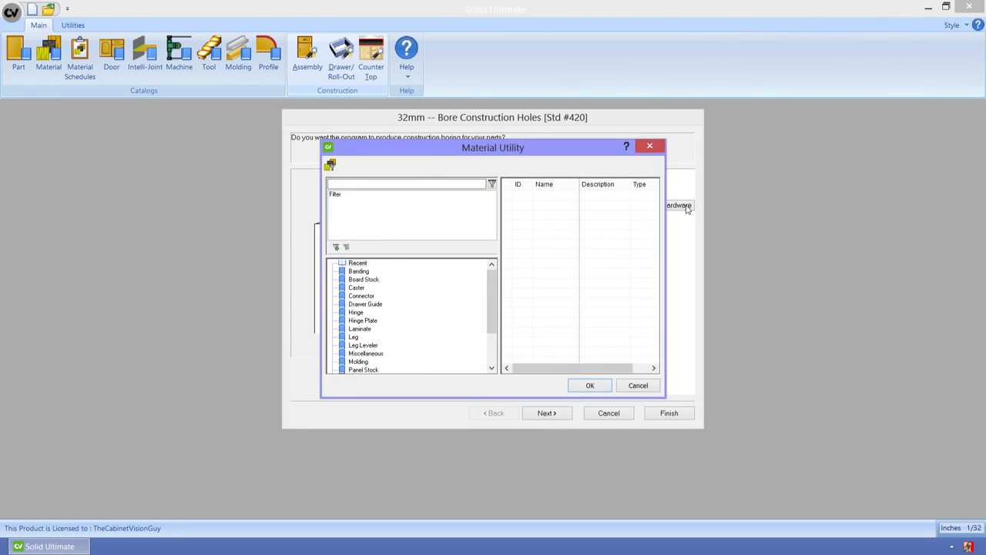
{"action": "left_click", "coordinate": [361, 297]}
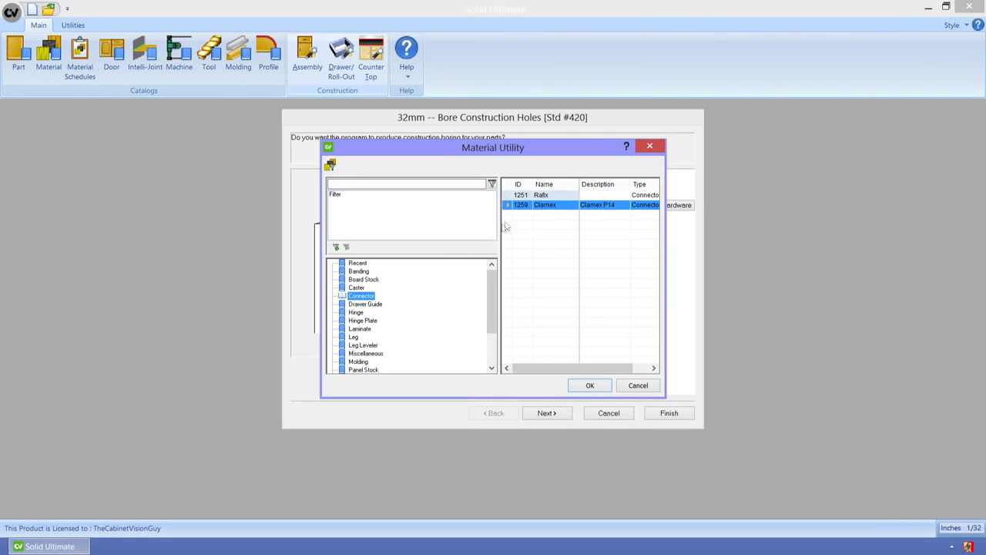
{"action": "left_click", "coordinate": [591, 384]}
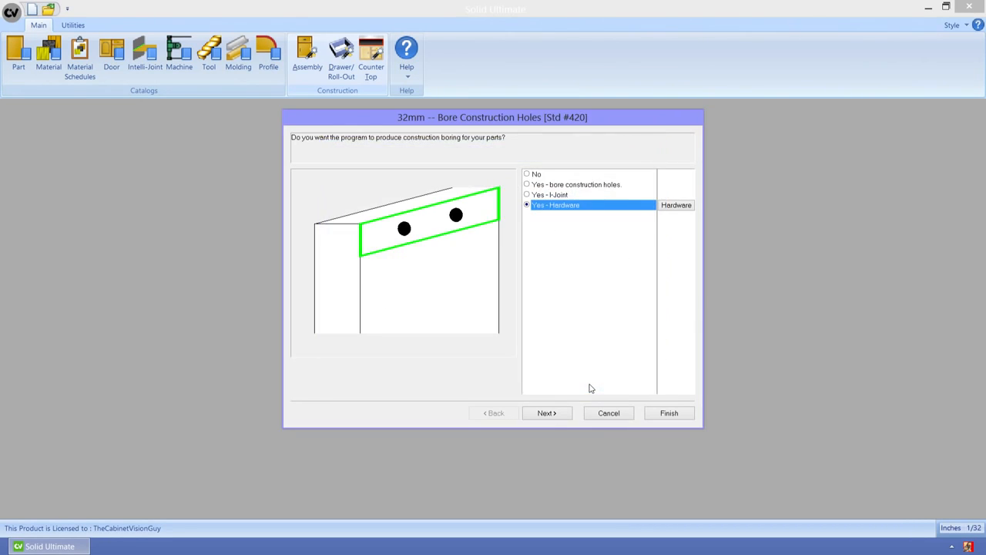
Review the 32mm Assembly Boring options as far as the Vertical Boring Position page, then leave without saving.
{"action": "left_click", "coordinate": [546, 413]}
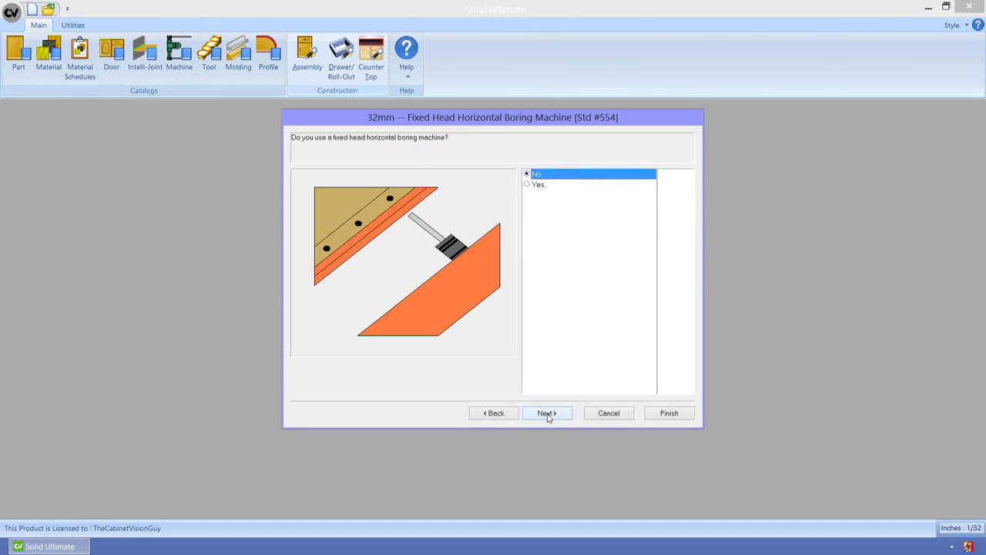
{"action": "left_click", "coordinate": [546, 413]}
{"action": "left_click", "coordinate": [546, 413]}
{"action": "left_click", "coordinate": [547, 414]}
{"action": "left_click", "coordinate": [546, 413]}
{"action": "left_click", "coordinate": [546, 413]}
{"action": "left_click", "coordinate": [546, 413]}
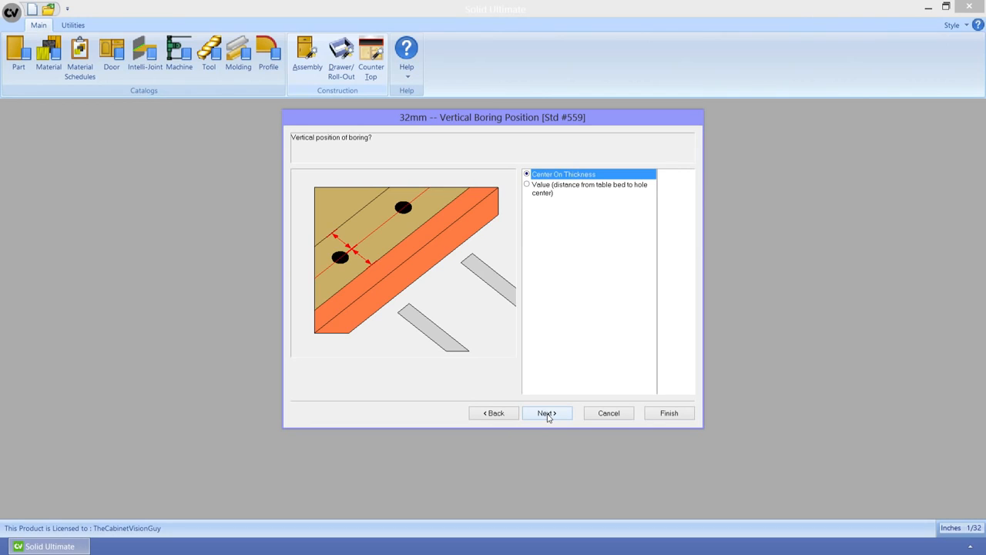
{"action": "left_click", "coordinate": [623, 414]}
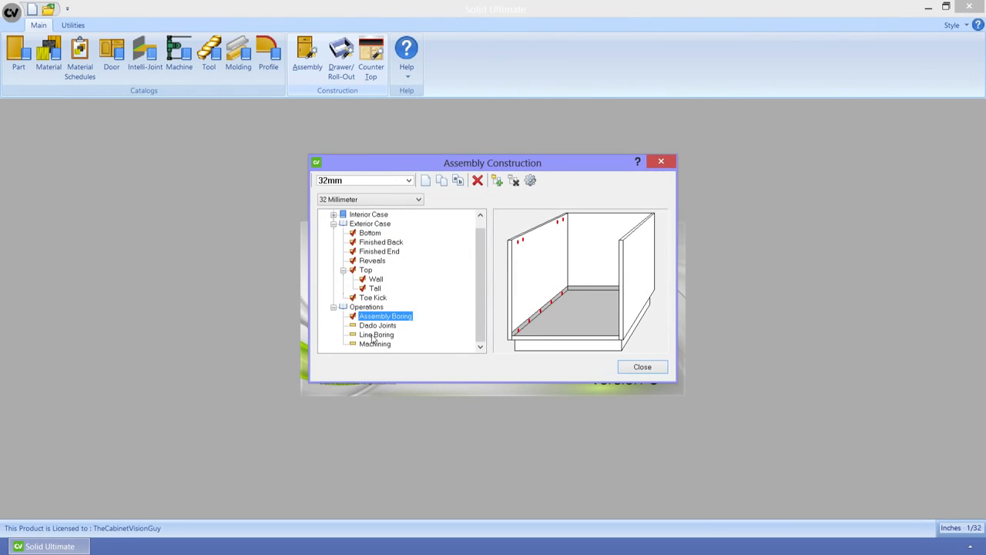
Review the Line Boring options of the 32mm construction as far as the mid holes setting for the backs.
{"action": "double_click", "coordinate": [375, 337]}
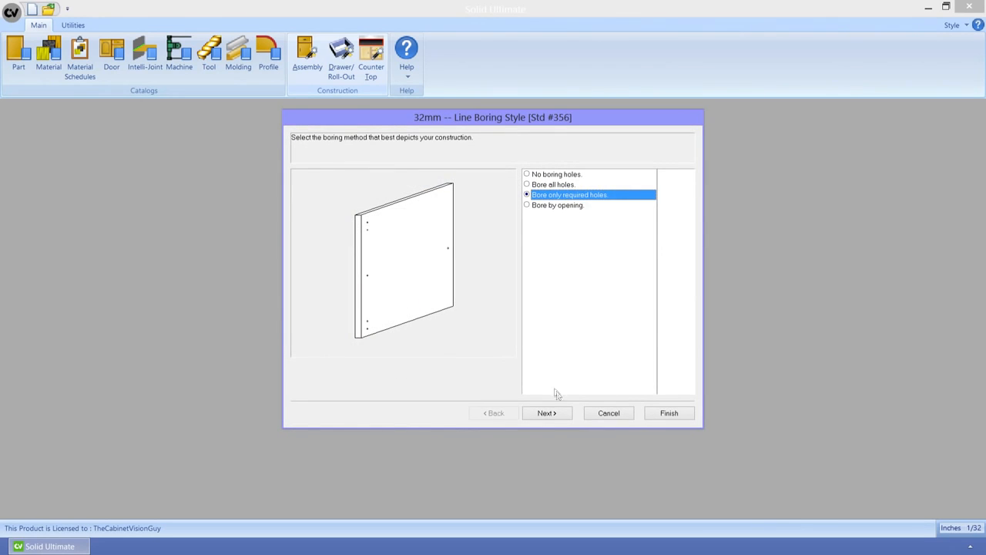
{"action": "left_click", "coordinate": [550, 419]}
{"action": "left_click", "coordinate": [550, 419]}
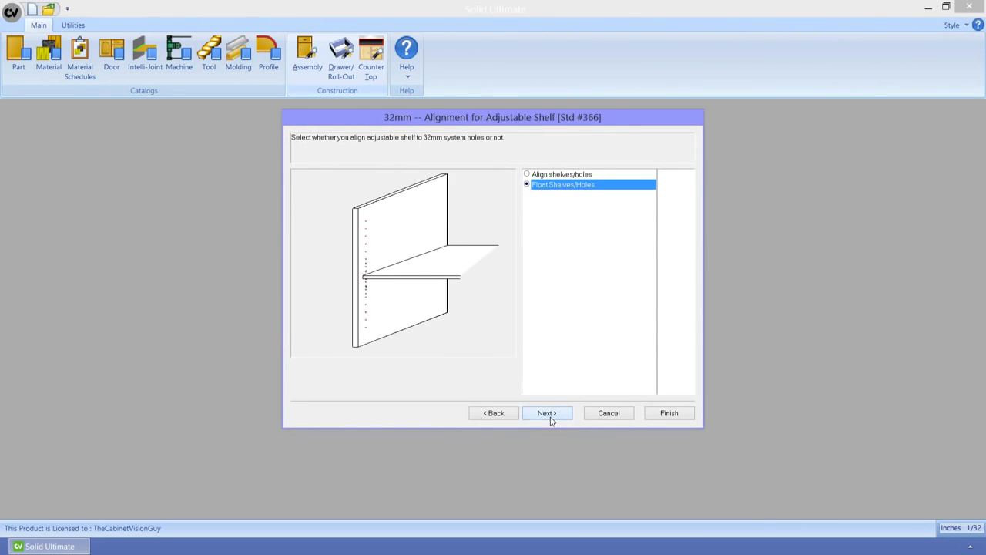
{"action": "left_click", "coordinate": [550, 419]}
{"action": "left_click", "coordinate": [548, 413]}
{"action": "left_click", "coordinate": [547, 413]}
{"action": "left_click", "coordinate": [547, 413]}
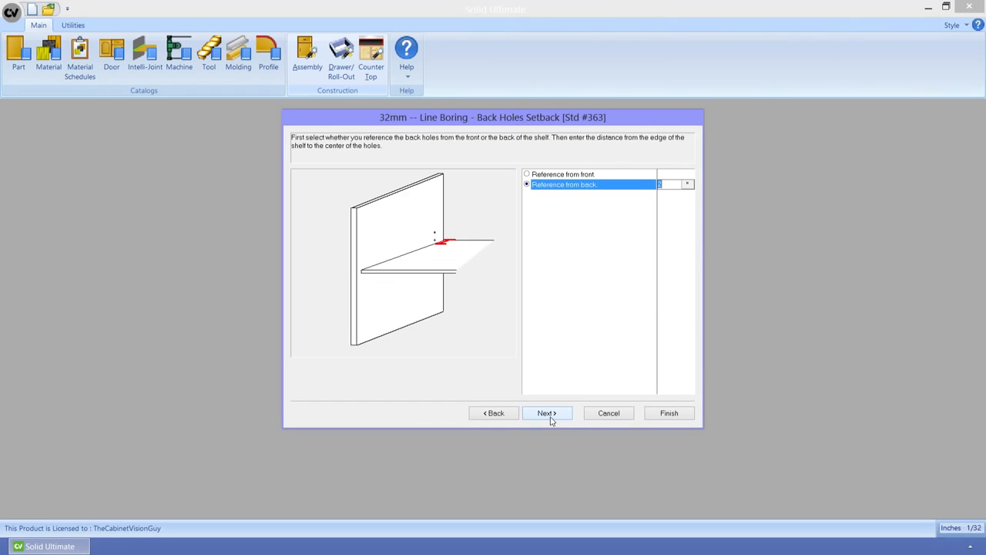
{"action": "left_click", "coordinate": [547, 413]}
{"action": "left_click", "coordinate": [551, 418]}
{"action": "left_click", "coordinate": [550, 419]}
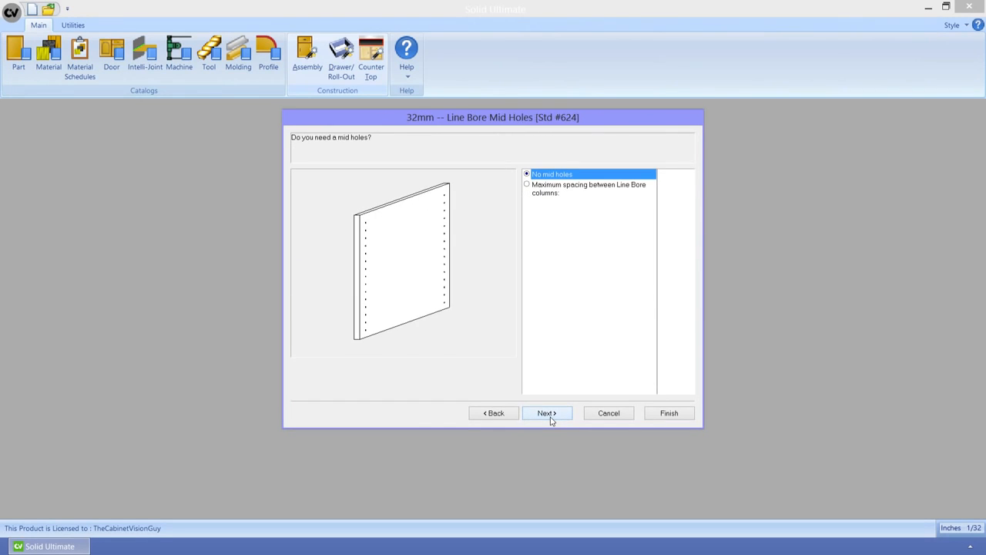
{"action": "left_click", "coordinate": [550, 418]}
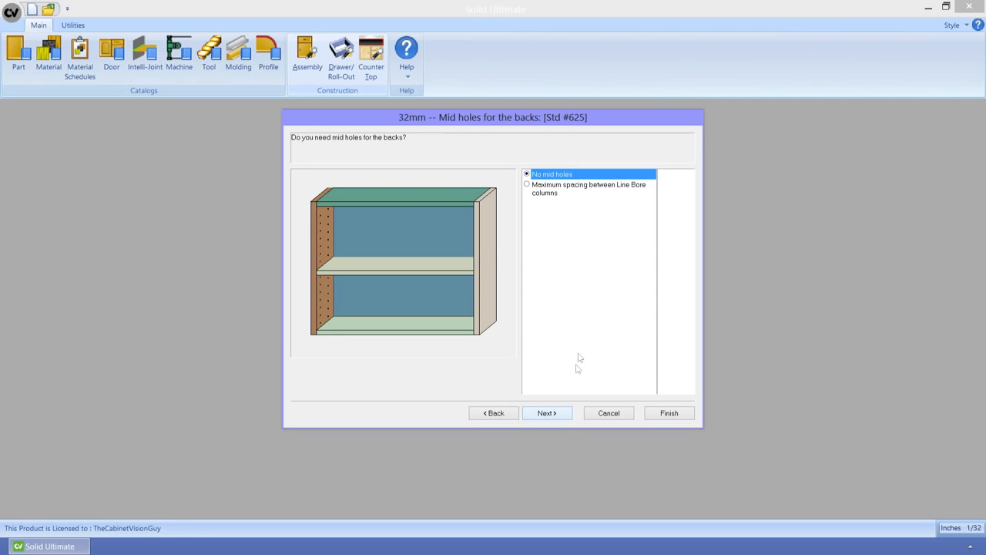
Try maximum spacing between line bore columns for the backs and clipped backs, then leave the Line Boring settings without saving.
{"action": "left_click", "coordinate": [549, 192]}
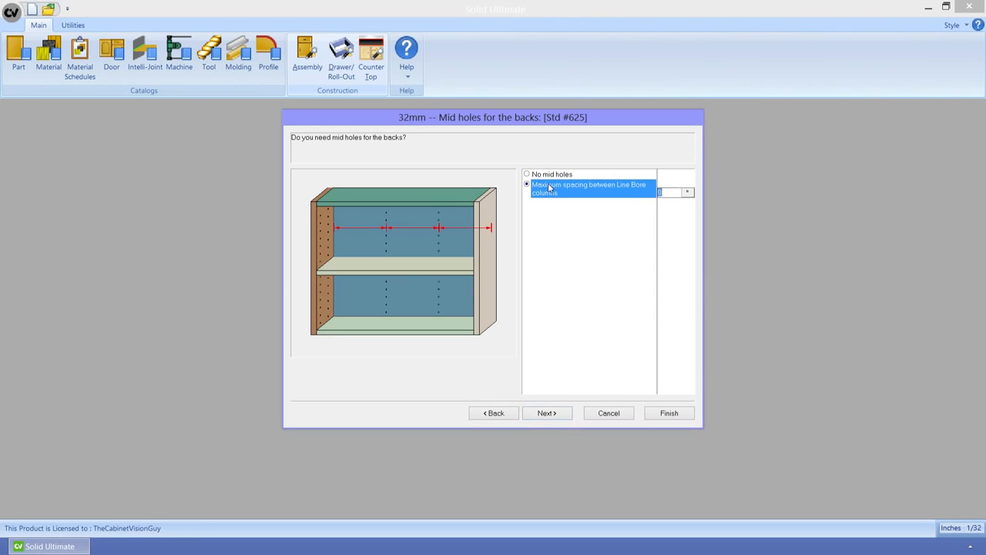
{"action": "left_click", "coordinate": [545, 414]}
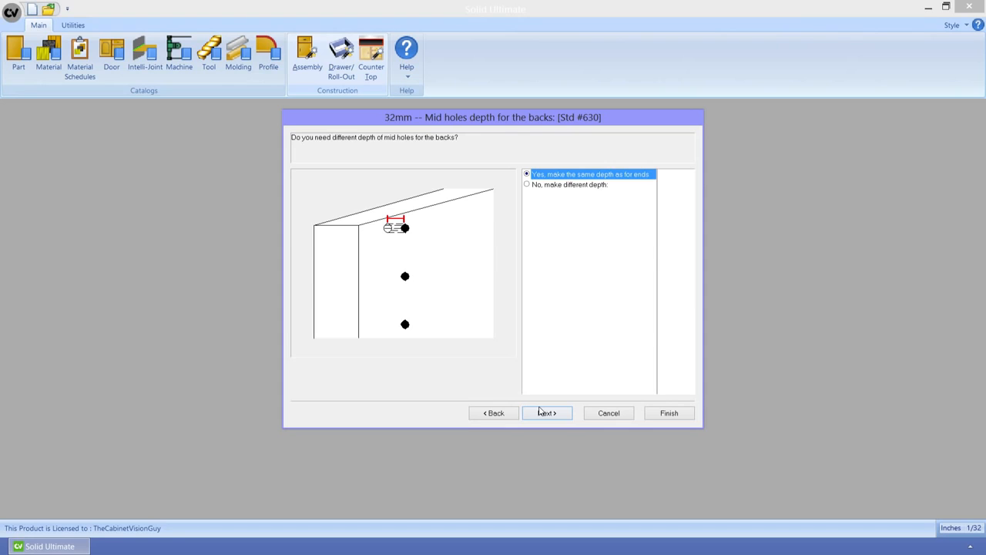
{"action": "left_click", "coordinate": [540, 413]}
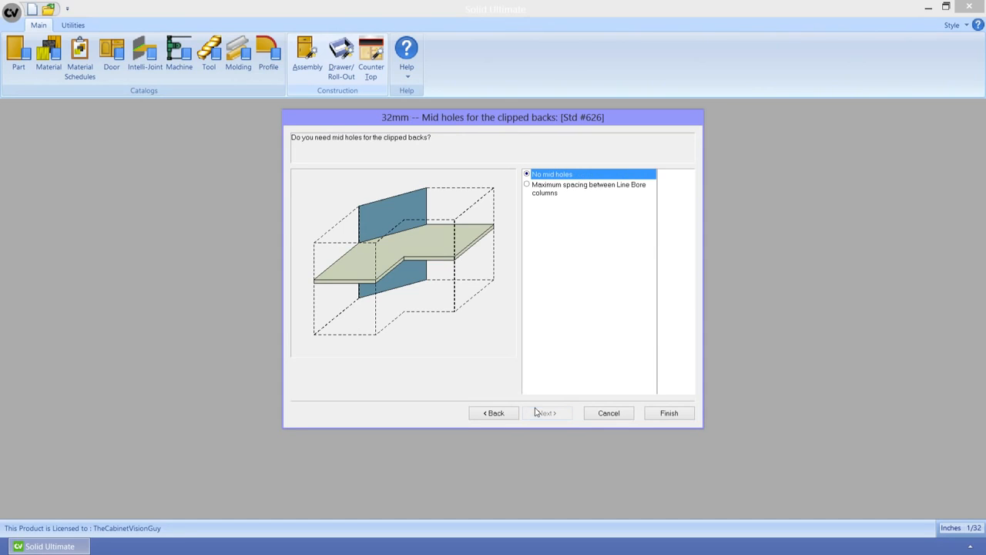
{"action": "left_click", "coordinate": [545, 191]}
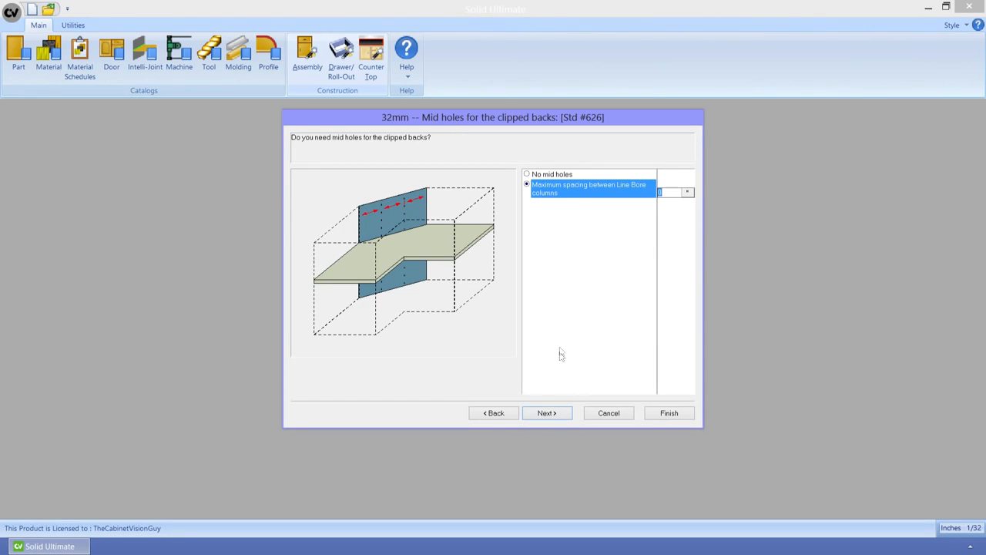
{"action": "left_click", "coordinate": [547, 414]}
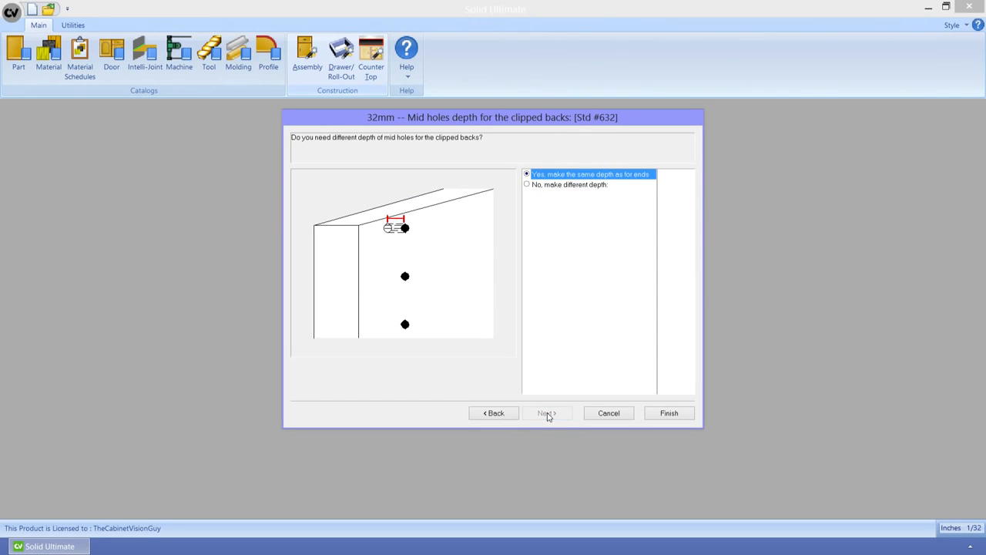
{"action": "left_click", "coordinate": [618, 415]}
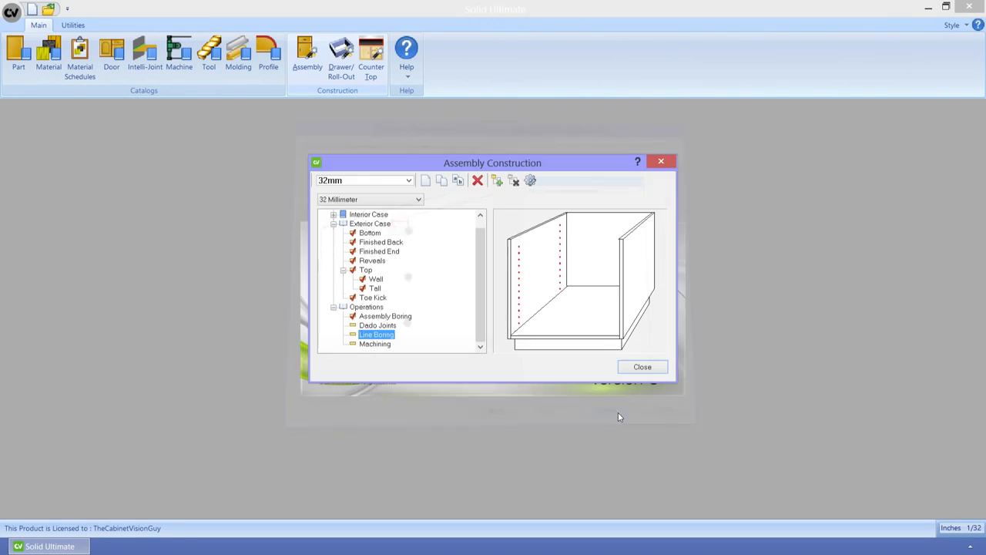
Set the Face Frame construction's Assembly Boring operation to Yes - bore construction holes.
{"action": "left_click", "coordinate": [409, 180]}
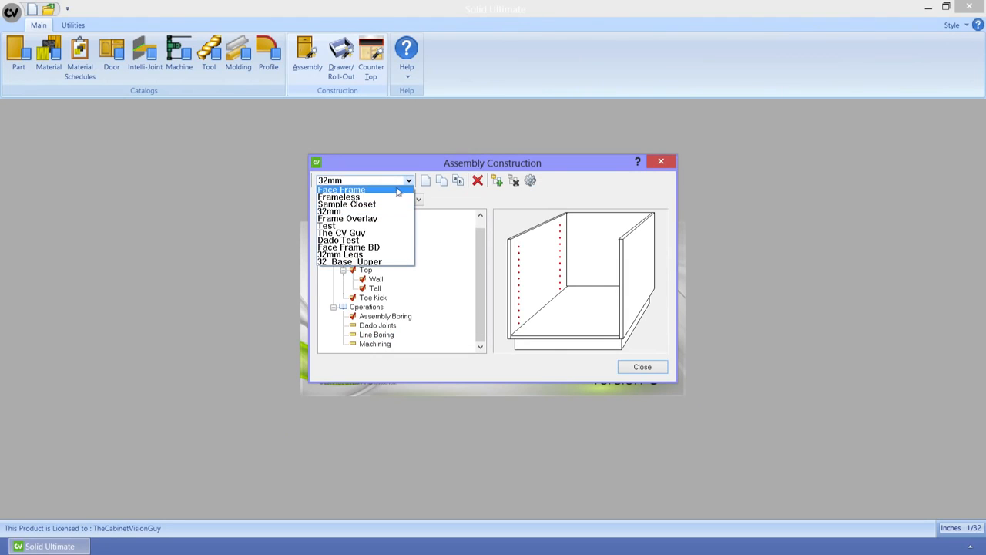
{"action": "left_click", "coordinate": [398, 190]}
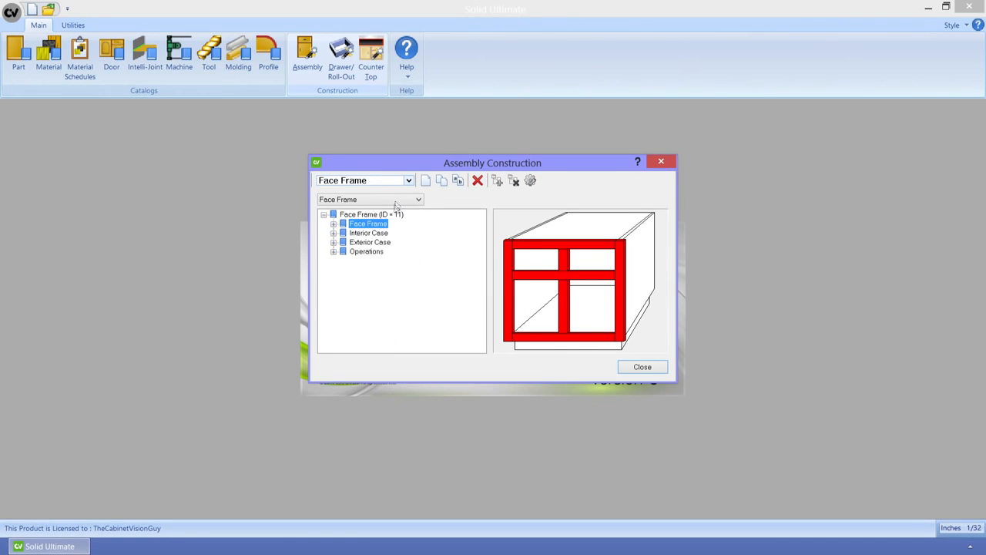
{"action": "left_click", "coordinate": [334, 251]}
{"action": "double_click", "coordinate": [356, 261]}
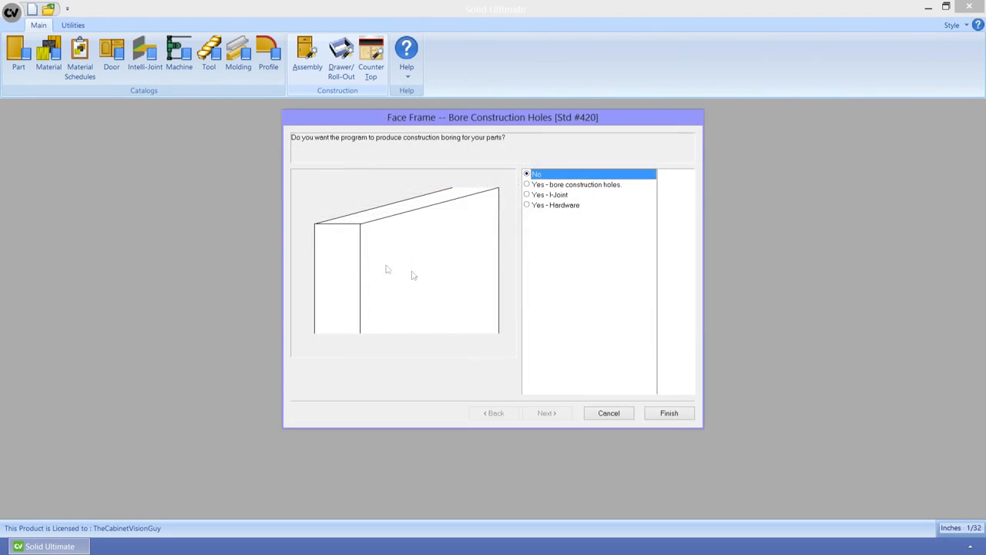
{"action": "left_click", "coordinate": [586, 185]}
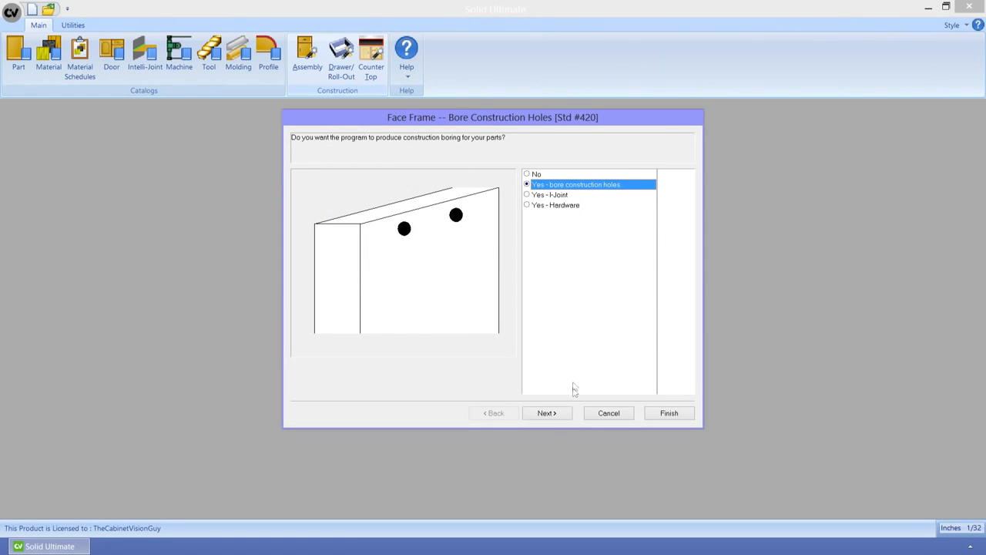
Review the Face Frame assembly boring options, from the hole type to the construction boring for frames.
{"action": "left_click", "coordinate": [558, 415]}
{"action": "left_click", "coordinate": [558, 414]}
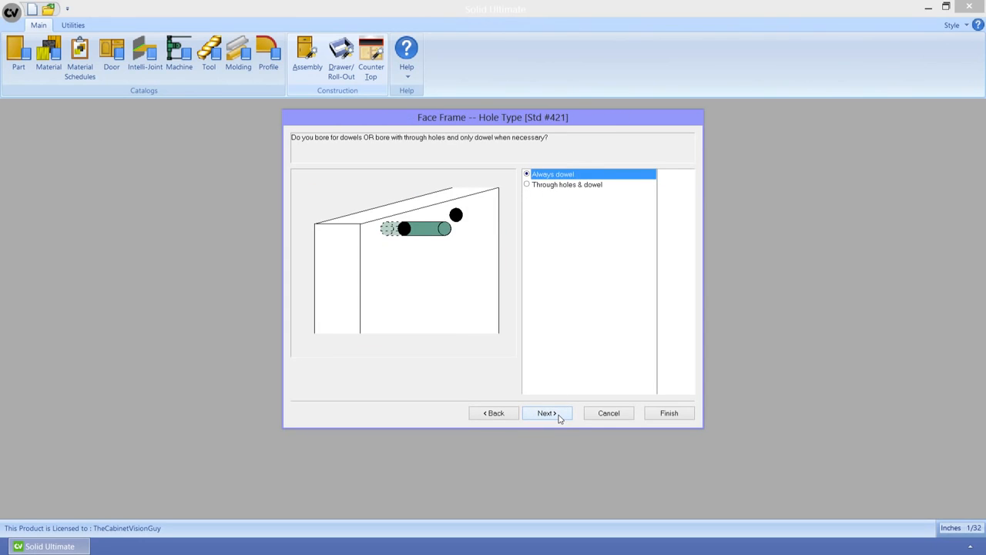
{"action": "left_click", "coordinate": [558, 413]}
{"action": "left_click", "coordinate": [558, 414]}
{"action": "left_click", "coordinate": [558, 413]}
{"action": "left_click", "coordinate": [558, 413]}
{"action": "left_click", "coordinate": [558, 413]}
{"action": "left_click", "coordinate": [558, 414]}
{"action": "left_click", "coordinate": [558, 414]}
{"action": "left_click", "coordinate": [558, 414]}
{"action": "left_click", "coordinate": [558, 414]}
{"action": "left_click", "coordinate": [558, 414]}
{"action": "left_click", "coordinate": [558, 414]}
{"action": "left_click", "coordinate": [558, 414]}
{"action": "left_click", "coordinate": [558, 414]}
{"action": "left_click", "coordinate": [558, 414]}
{"action": "left_click", "coordinate": [558, 414]}
{"action": "left_click", "coordinate": [558, 414]}
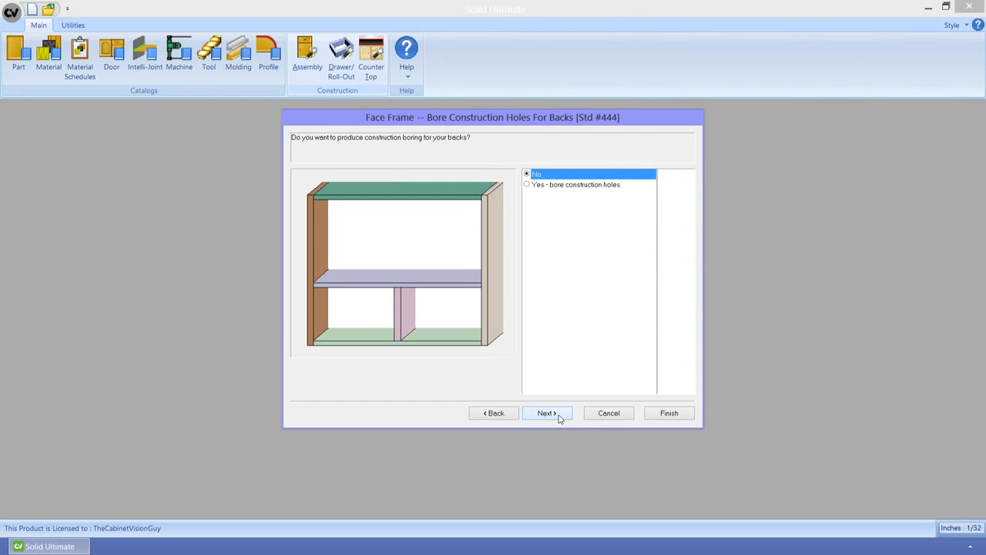
{"action": "left_click", "coordinate": [558, 414]}
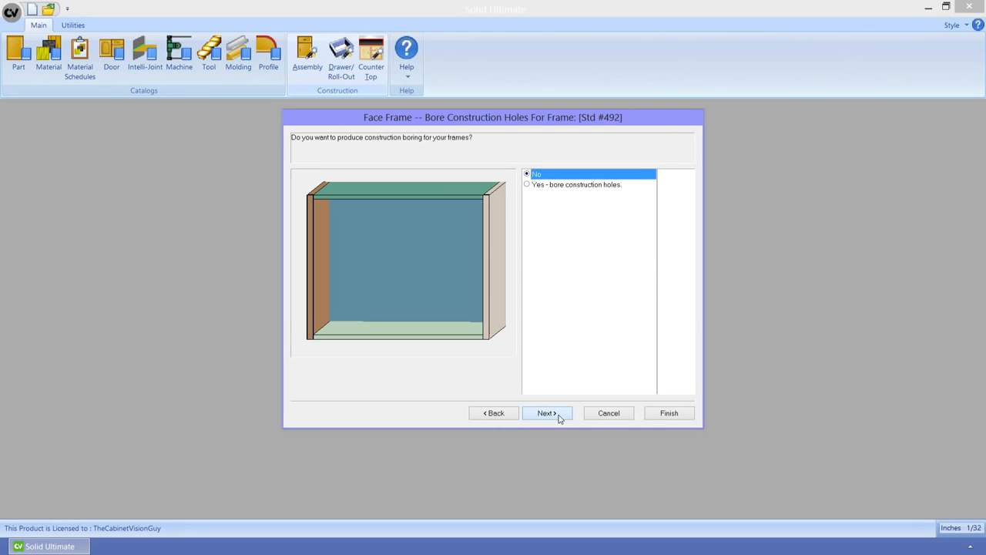
Enable construction boring for the frames, with Neither for the top and bottom and Finished end only for the ends.
{"action": "left_click", "coordinate": [568, 187]}
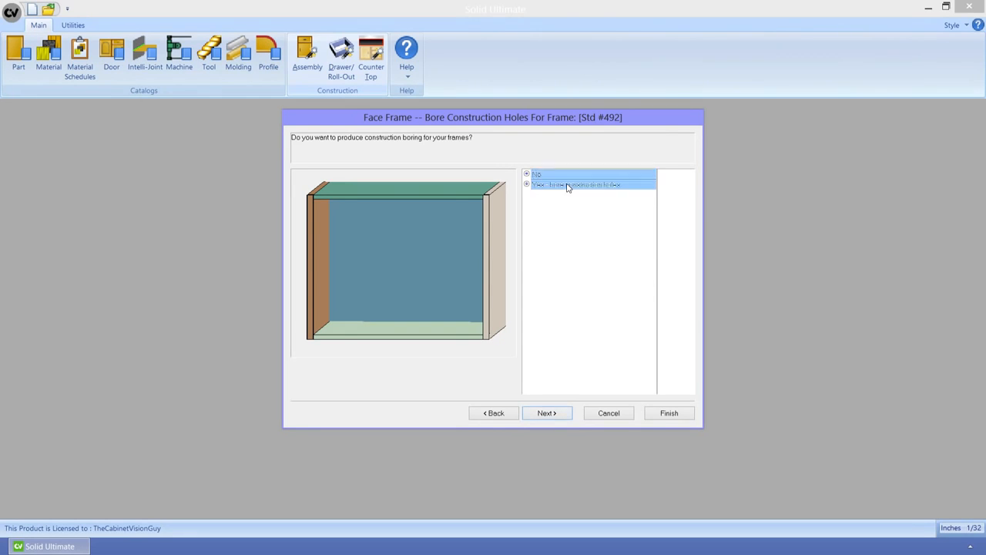
{"action": "left_click", "coordinate": [564, 414]}
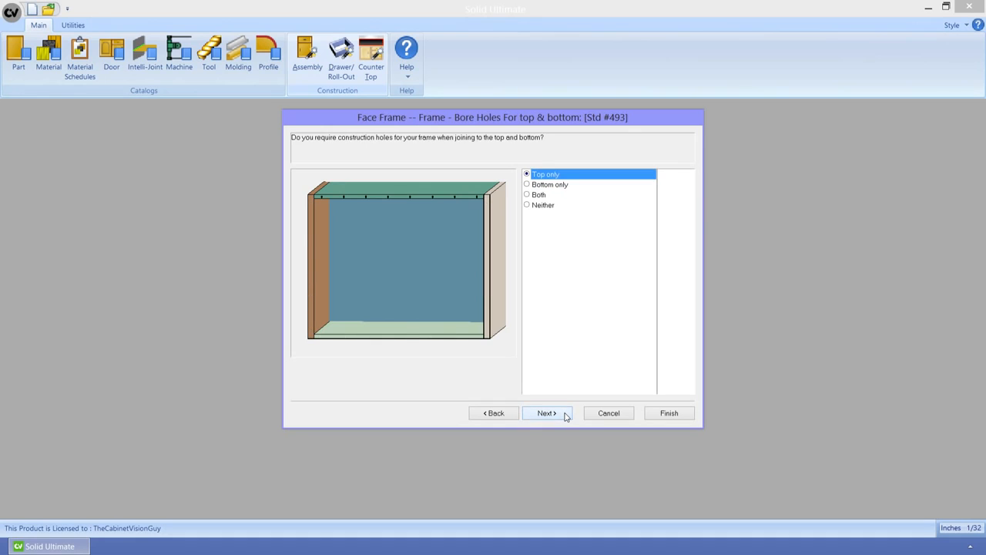
{"action": "left_click", "coordinate": [550, 185]}
{"action": "left_click", "coordinate": [543, 198]}
{"action": "left_click", "coordinate": [544, 205]}
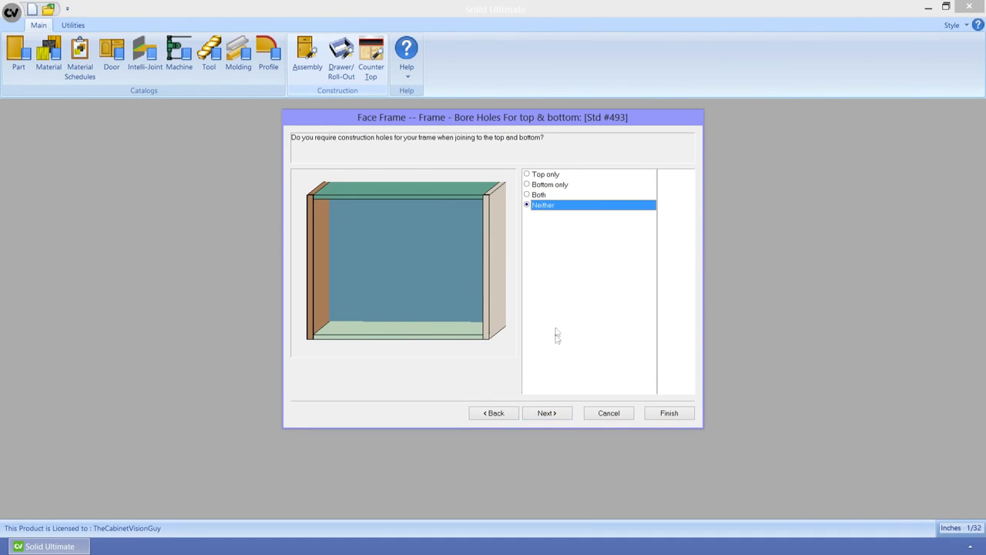
{"action": "left_click", "coordinate": [560, 414]}
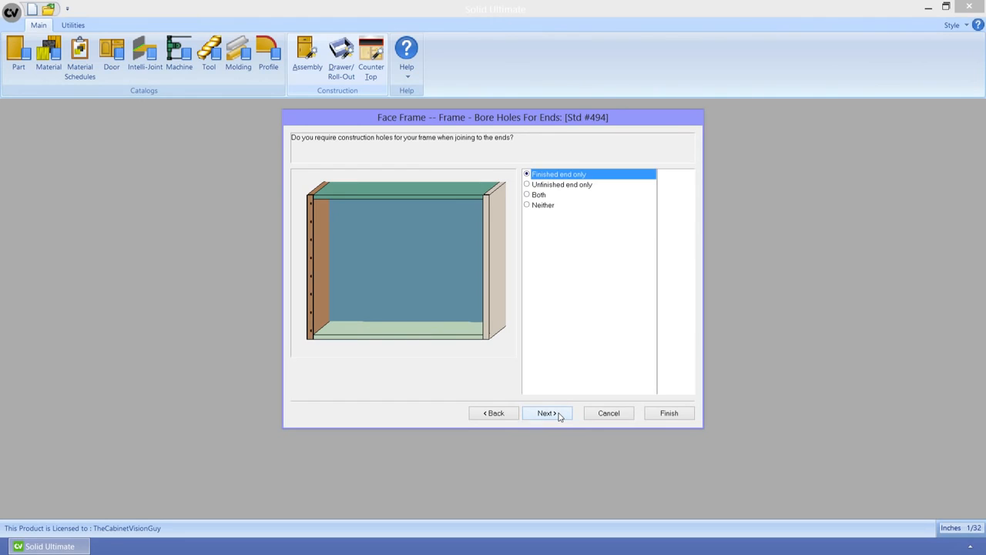
{"action": "left_click", "coordinate": [547, 413]}
{"action": "left_click", "coordinate": [561, 415]}
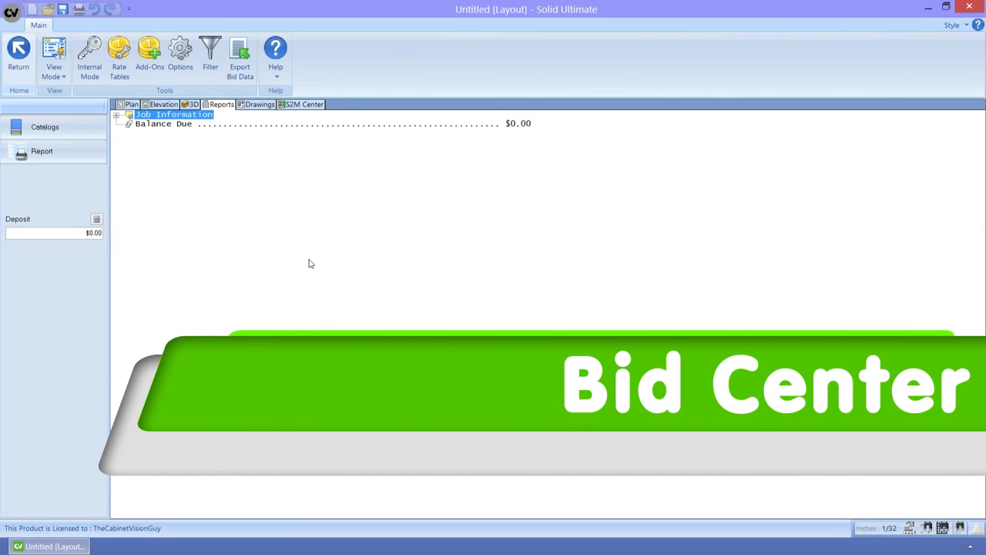
Try the preset vendor selections in the bid's vendor comparison view, and choose Mid Vendor for 3/4 1s Alder Ply.
{"action": "left_click", "coordinate": [54, 68]}
{"action": "left_click", "coordinate": [64, 194]}
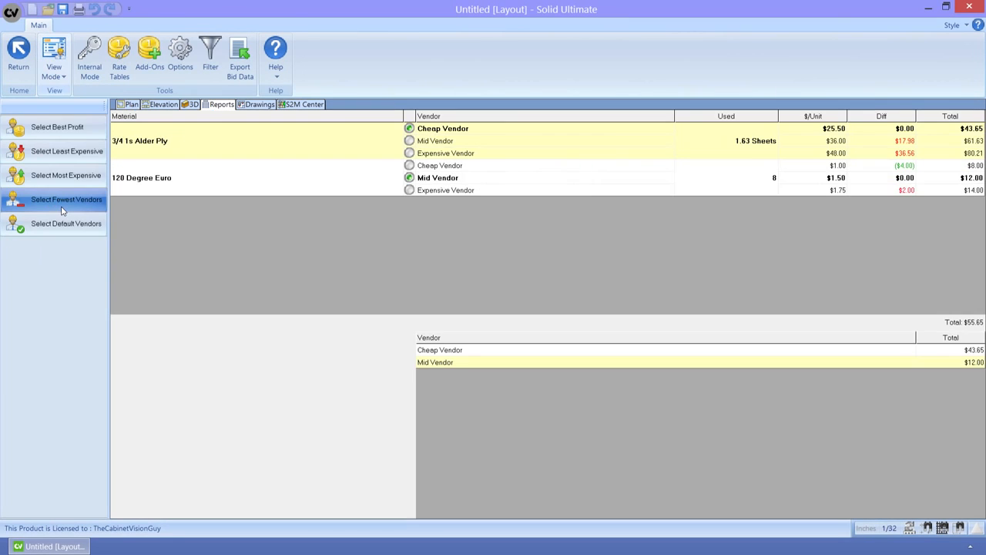
{"action": "left_click", "coordinate": [74, 121]}
{"action": "left_click", "coordinate": [73, 149]}
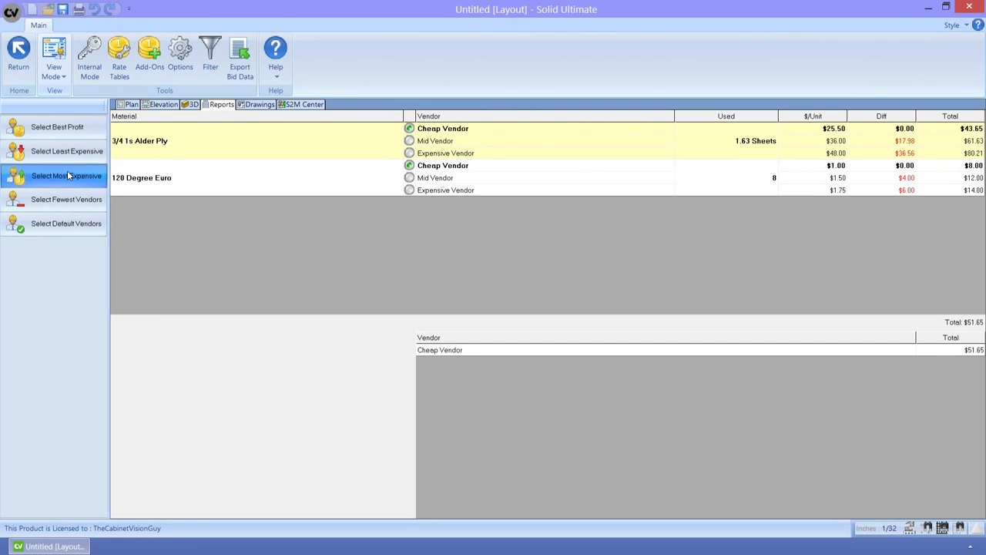
{"action": "left_click", "coordinate": [67, 173]}
{"action": "left_click", "coordinate": [61, 223]}
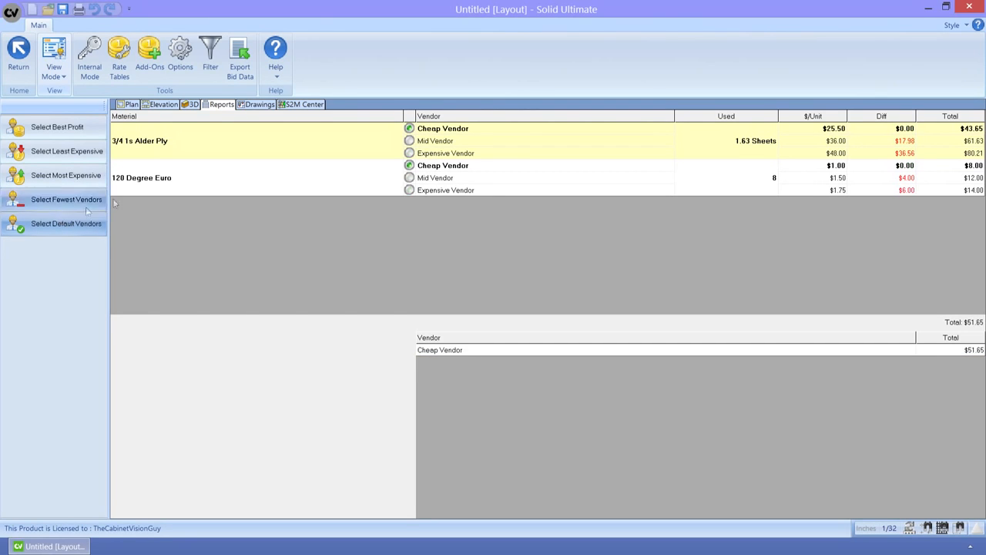
{"action": "left_click", "coordinate": [410, 141]}
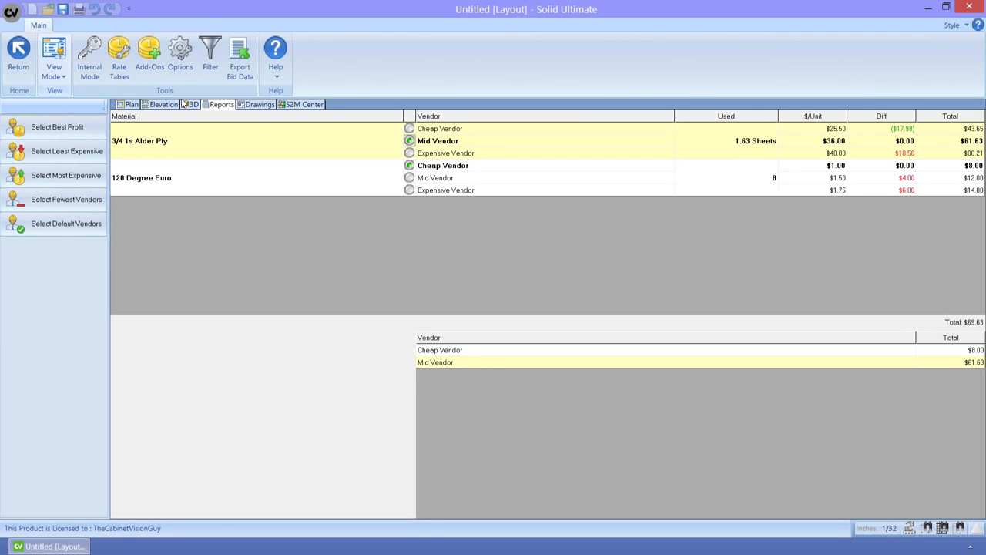
Open the bid's Sample Report in Setup Mode and browse the available report fields.
{"action": "left_click", "coordinate": [57, 74]}
{"action": "left_click", "coordinate": [60, 100]}
{"action": "left_click", "coordinate": [58, 147]}
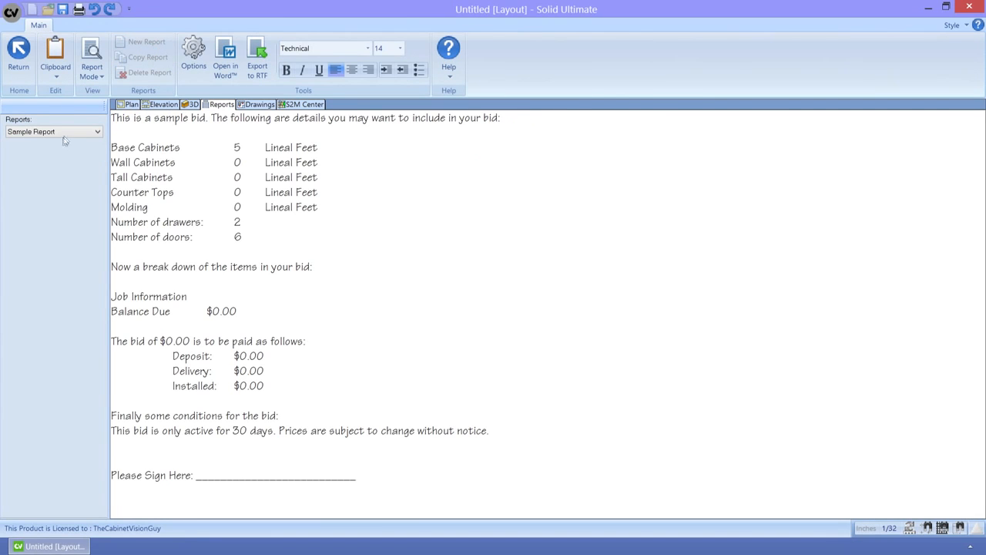
{"action": "left_click", "coordinate": [91, 69]}
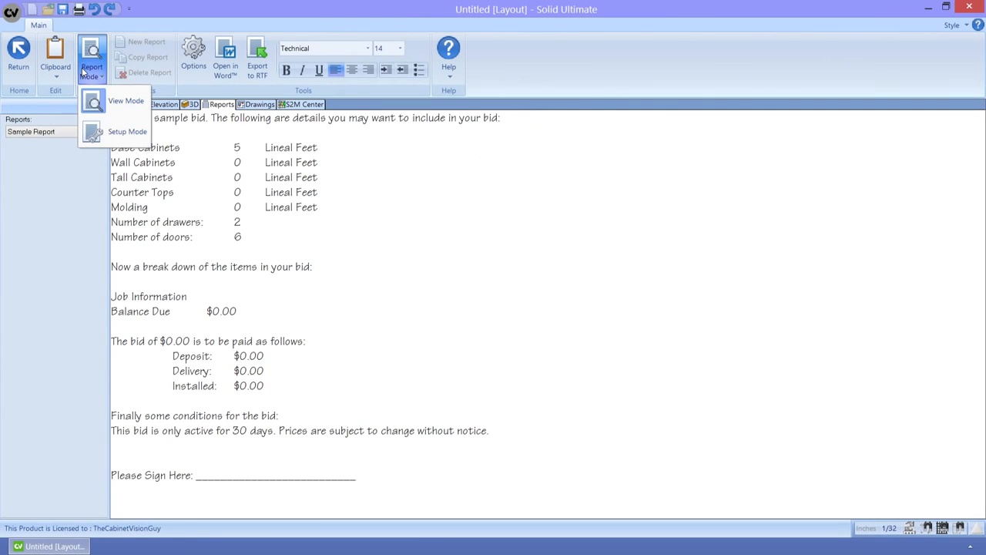
{"action": "left_click", "coordinate": [95, 134]}
{"action": "left_click_drag", "start_coordinate": [98, 183], "coordinate": [96, 465]}
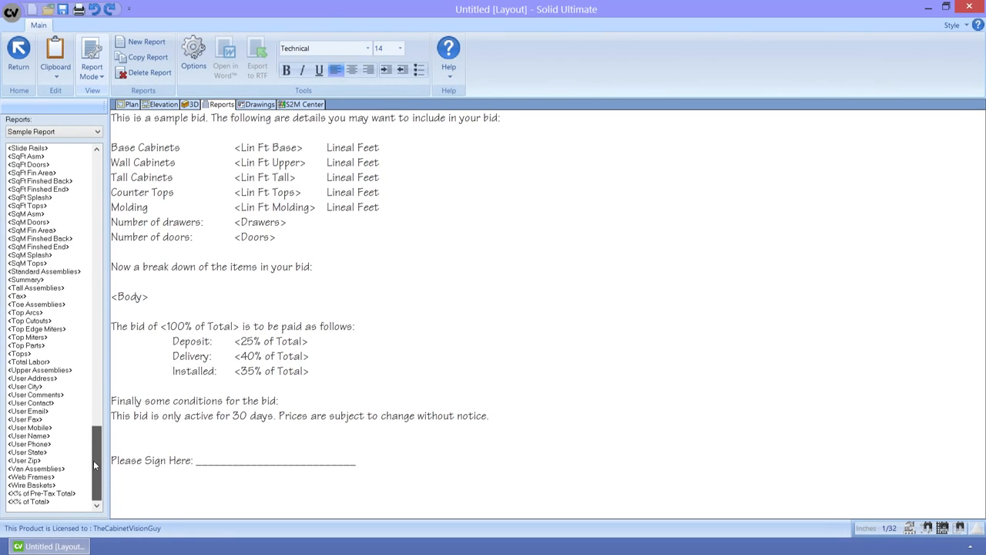